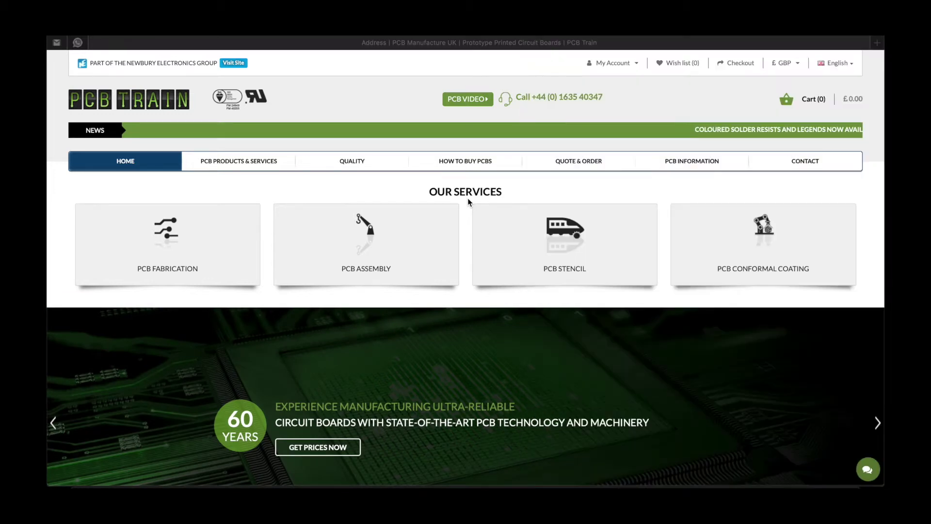
# Look at PCB Train's contact page and chat support panel
pyautogui.scroll(-15, 629, 328)
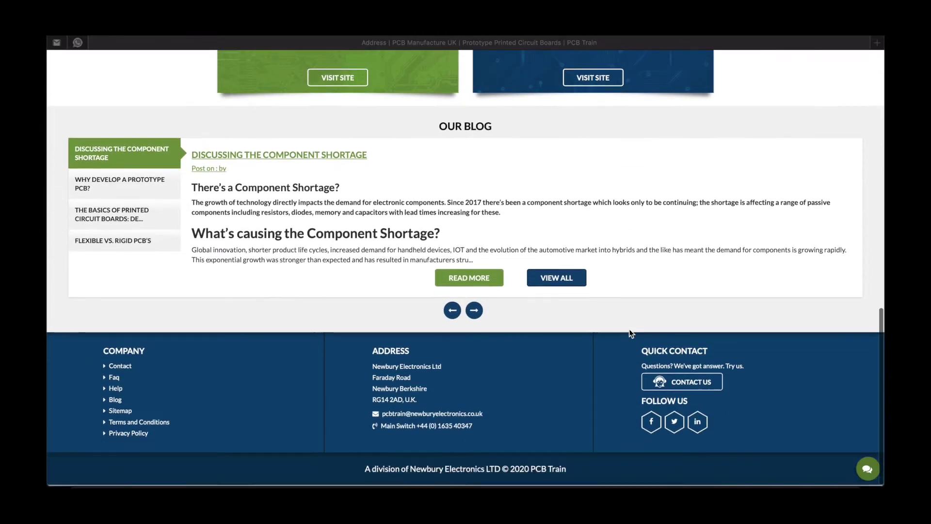
pyautogui.click(679, 383)
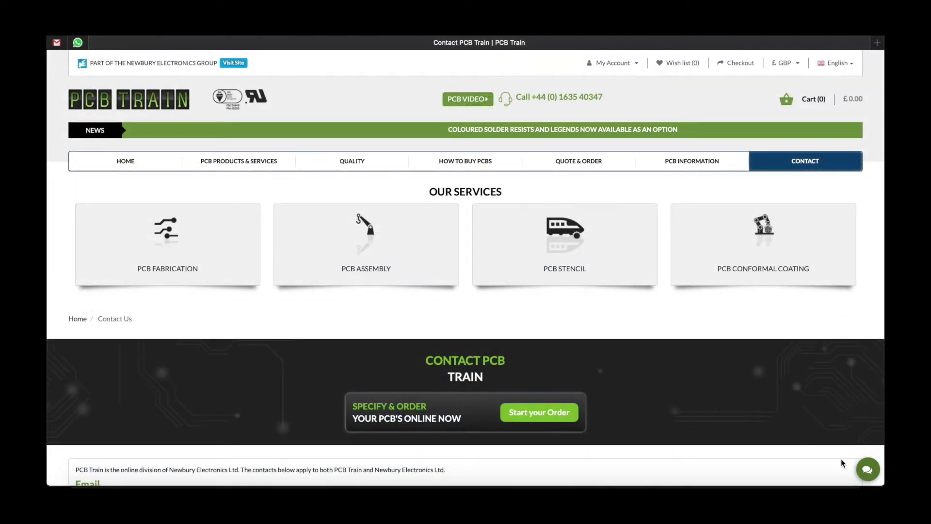
pyautogui.click(868, 470)
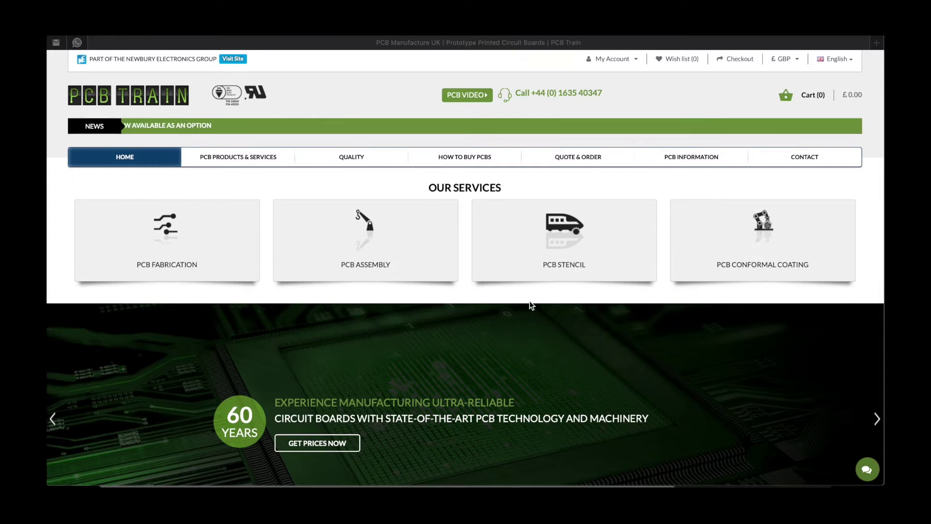
# Start a new online order with PCB Train manufacturing the bare board
pyautogui.click(531, 305)
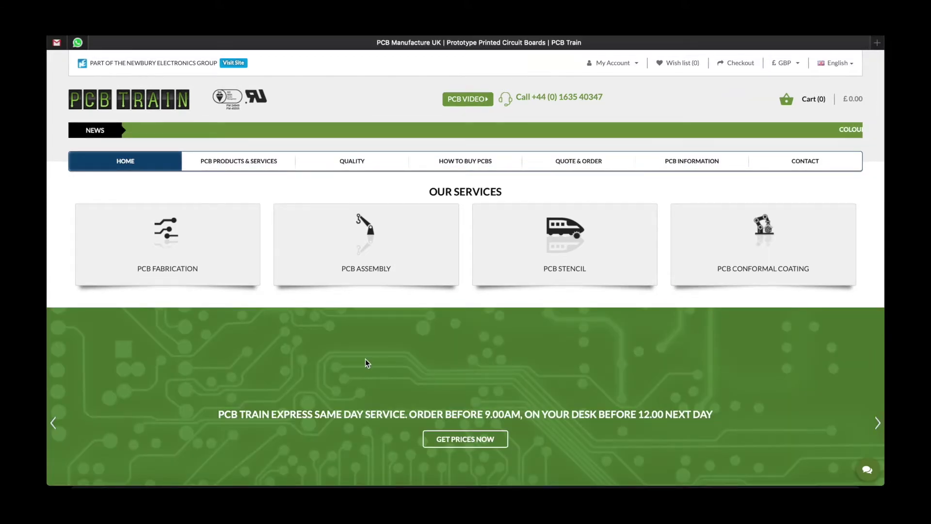
pyautogui.click(366, 247)
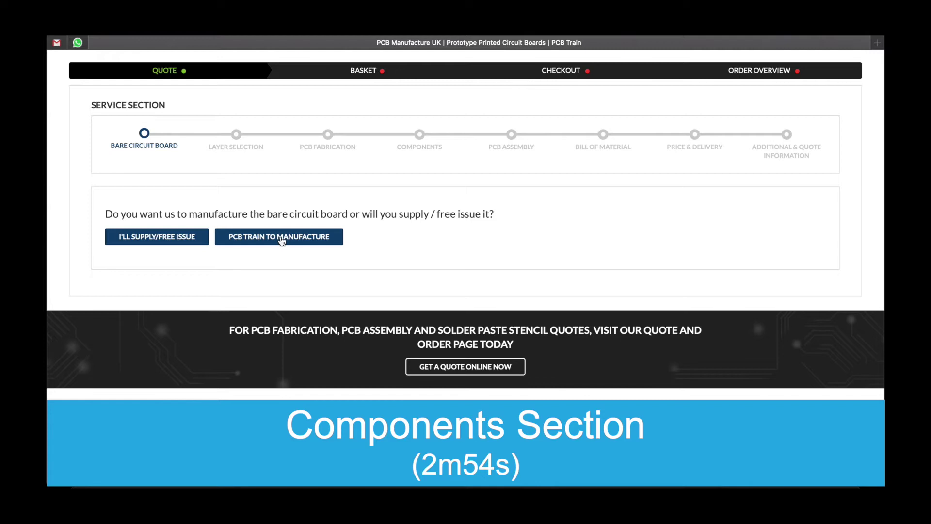
pyautogui.click(284, 239)
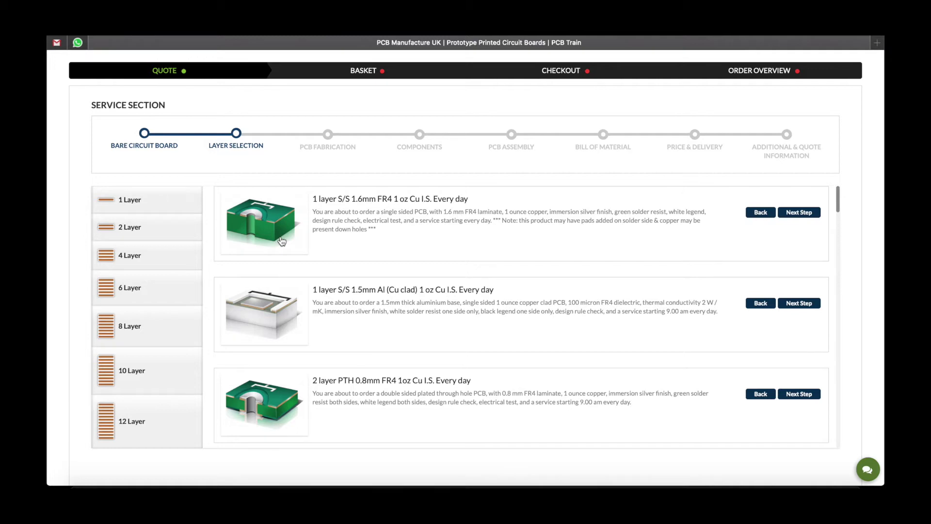
# Filter to 2 layer boards and pick the 2 layer PTH 0.8mm FR4 1oz Cu I.S. Every day board
pyautogui.click(174, 239)
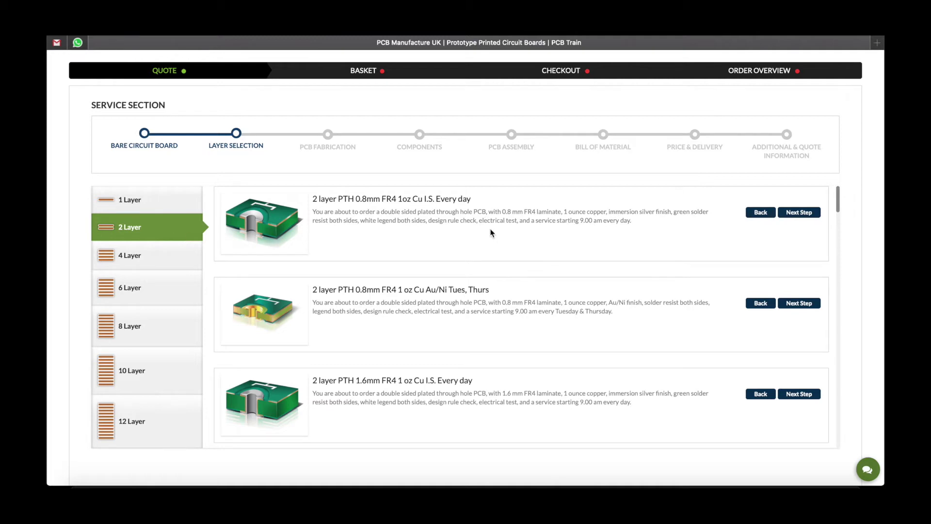
pyautogui.scroll(-3, 491, 235)
pyautogui.scroll(3, 492, 237)
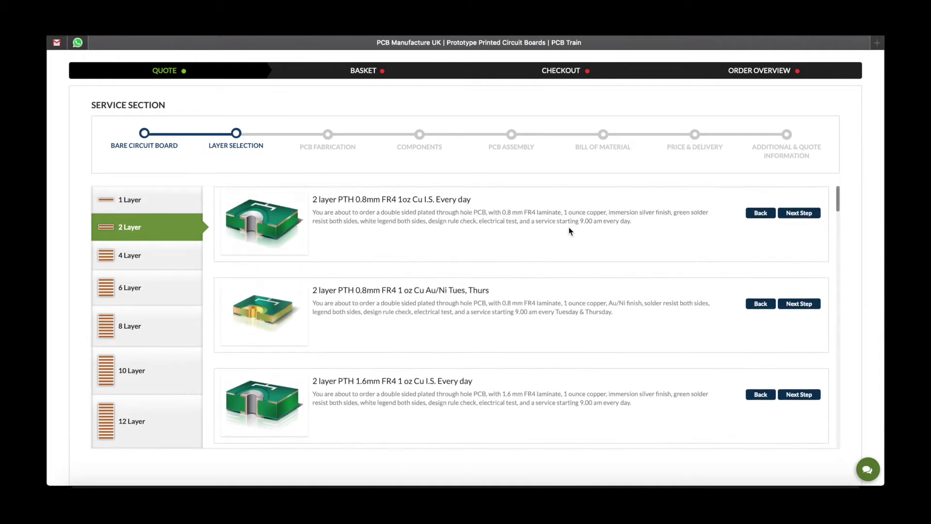
pyautogui.click(805, 213)
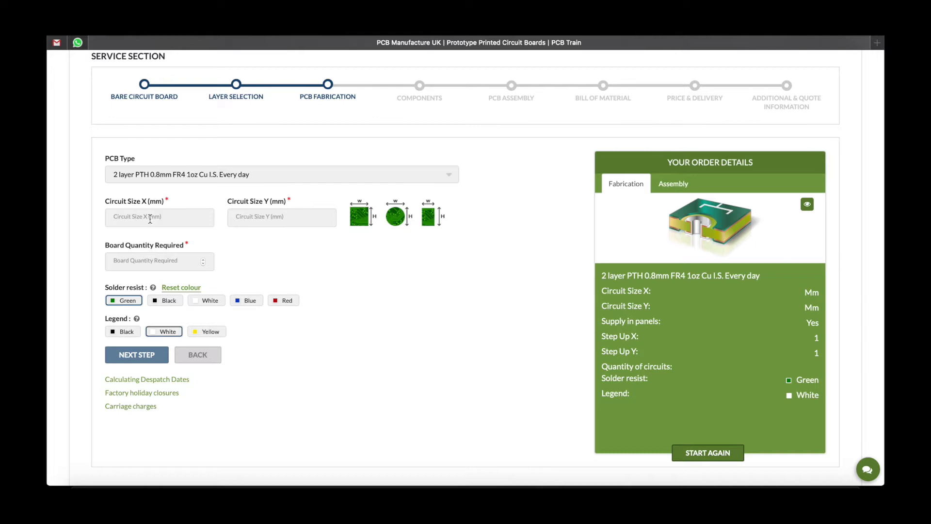
# Enter a 100 × 100 mm circuit size and a board quantity of 10, then continue
pyautogui.write('100')
pyautogui.click(252, 223)
pyautogui.write('100')
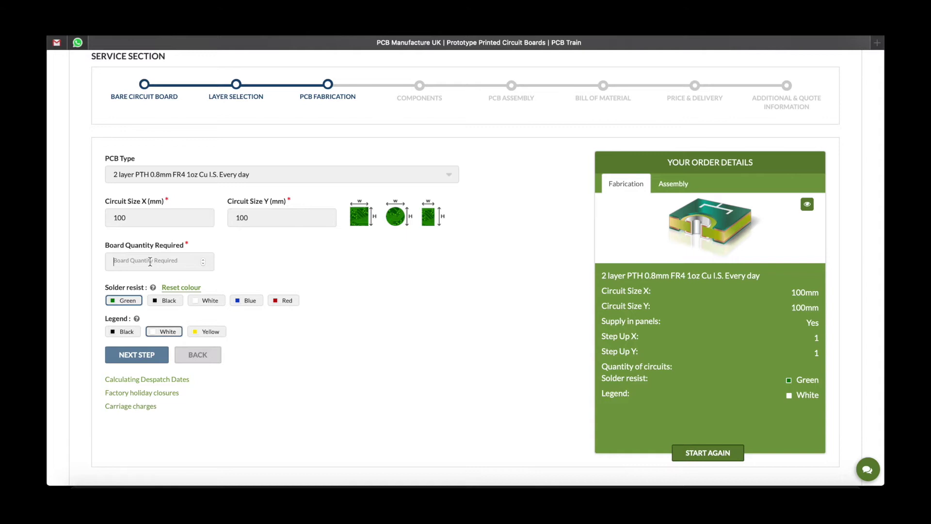
pyautogui.write('10')
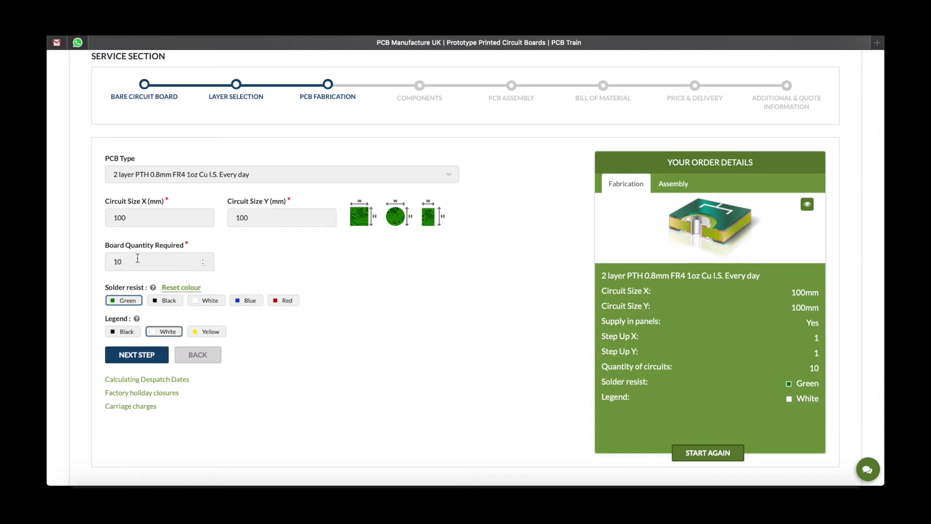
pyautogui.click(204, 262)
pyautogui.click(204, 264)
pyautogui.click(136, 356)
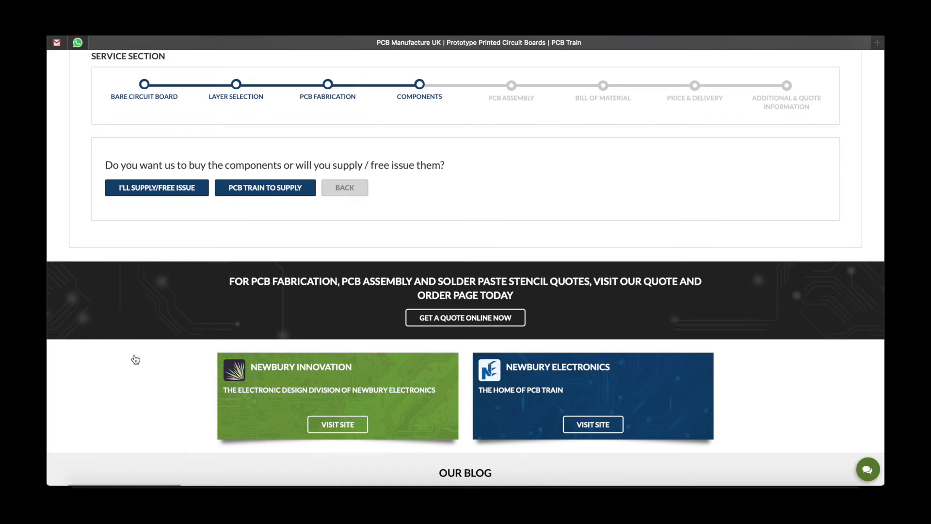
# Have PCB Train supply the components, with SMD parts on 2 sides, then continue
pyautogui.click(265, 189)
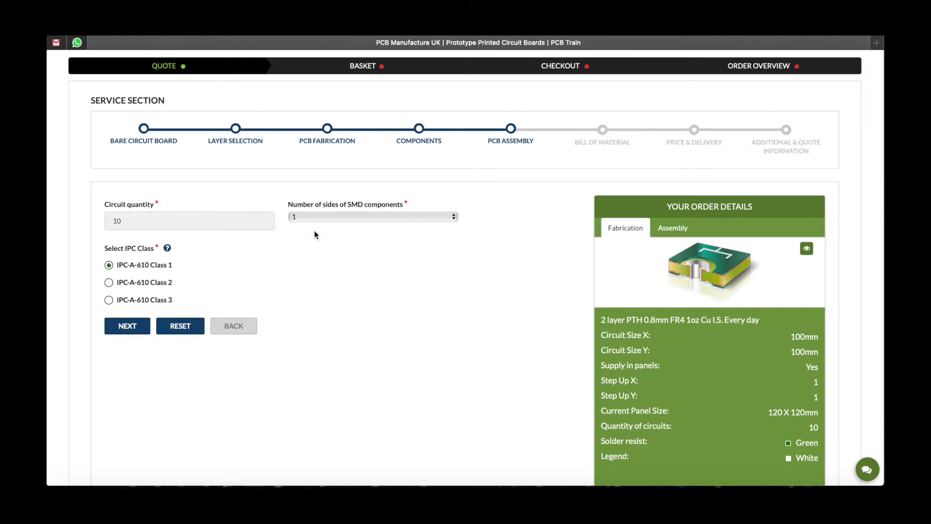
pyautogui.click(332, 218)
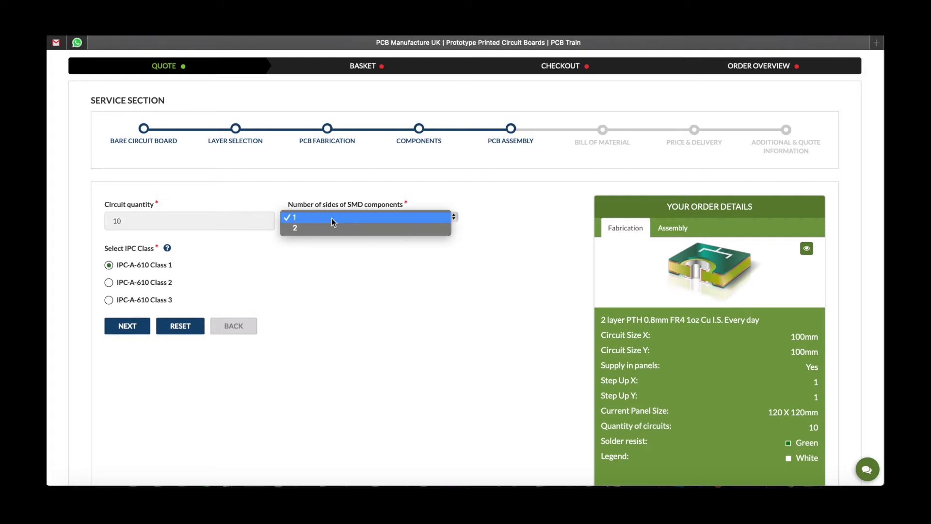
pyautogui.click(330, 227)
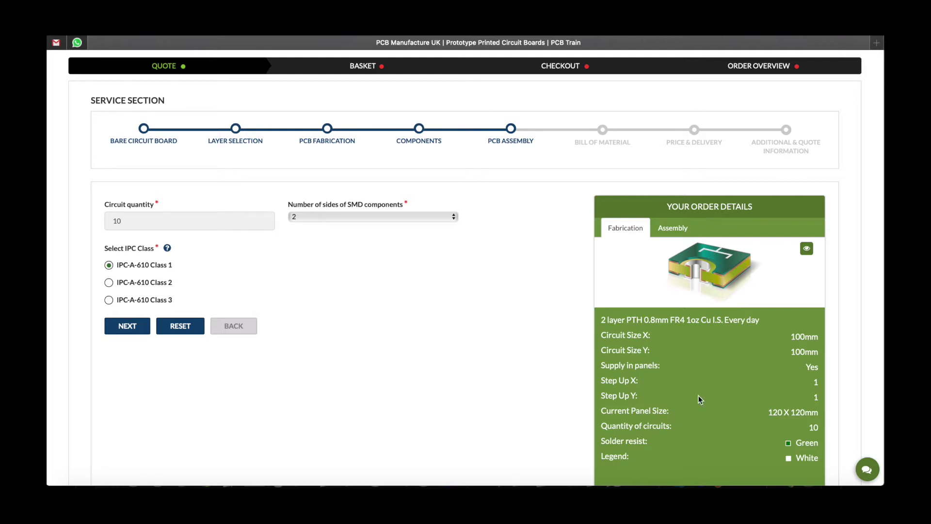
pyautogui.click(128, 327)
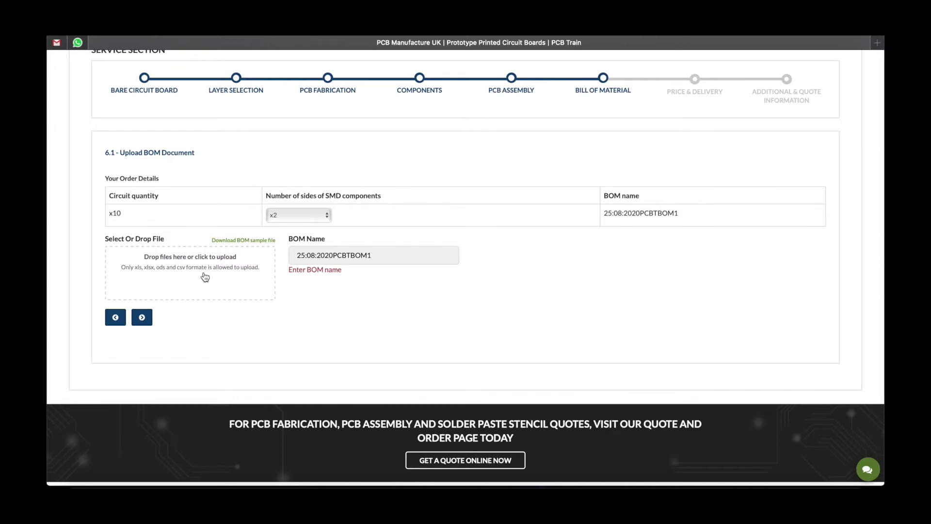
# Upload 25:08:2020PCBTBOM1.xlsx, name it '25:08:2020 PCBT BOM1', and submit it for mapping
pyautogui.click(204, 277)
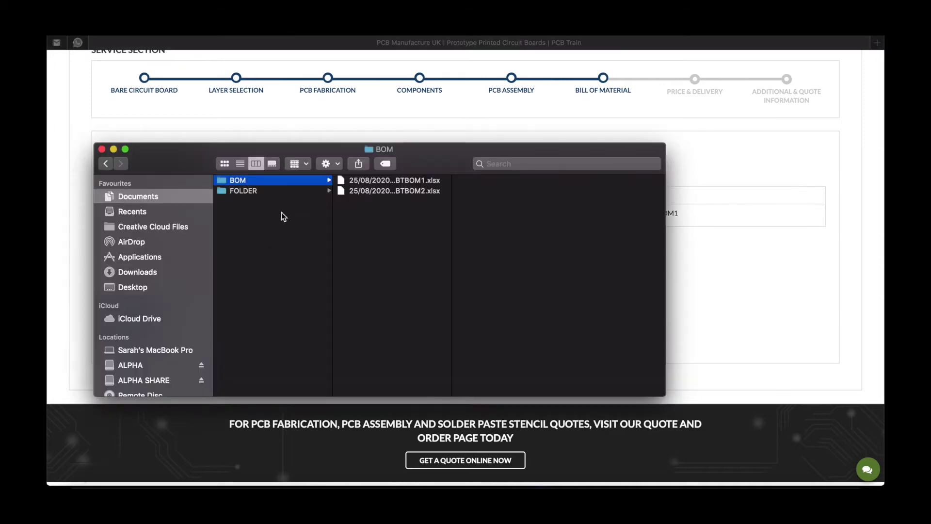
pyautogui.moveTo(390, 181); pyautogui.dragTo(179, 272)
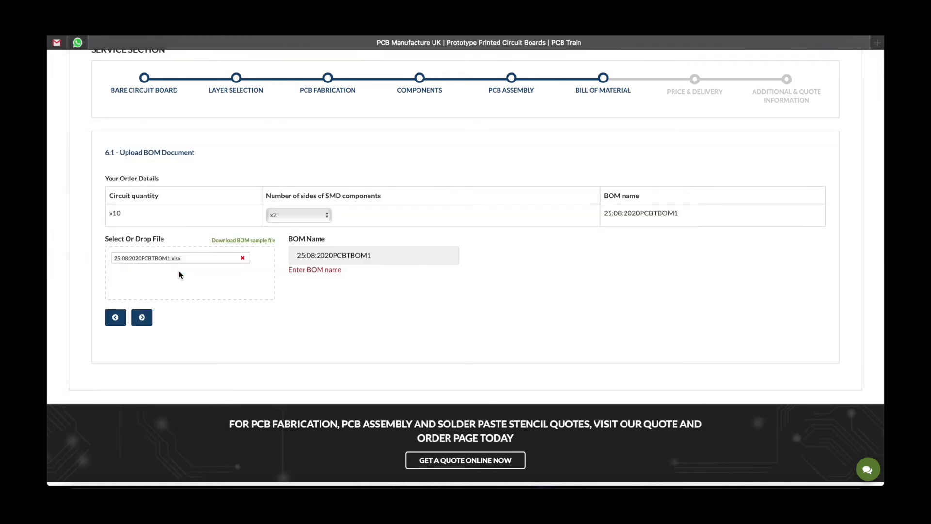
pyautogui.click(242, 258)
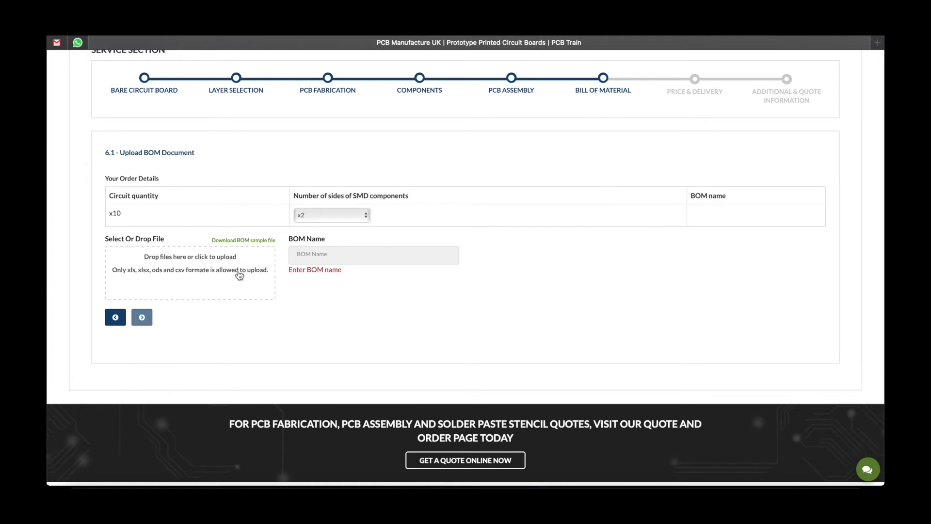
pyautogui.click(229, 271)
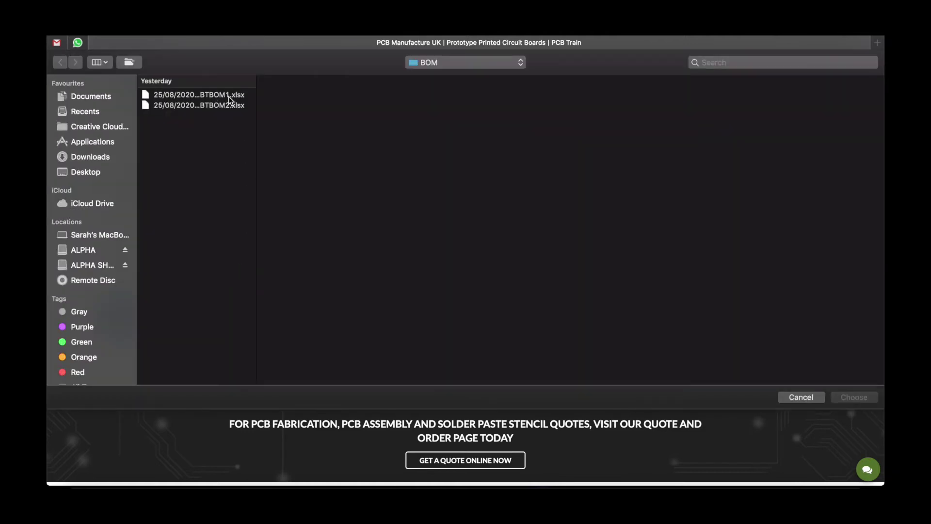
pyautogui.doubleClick(229, 96)
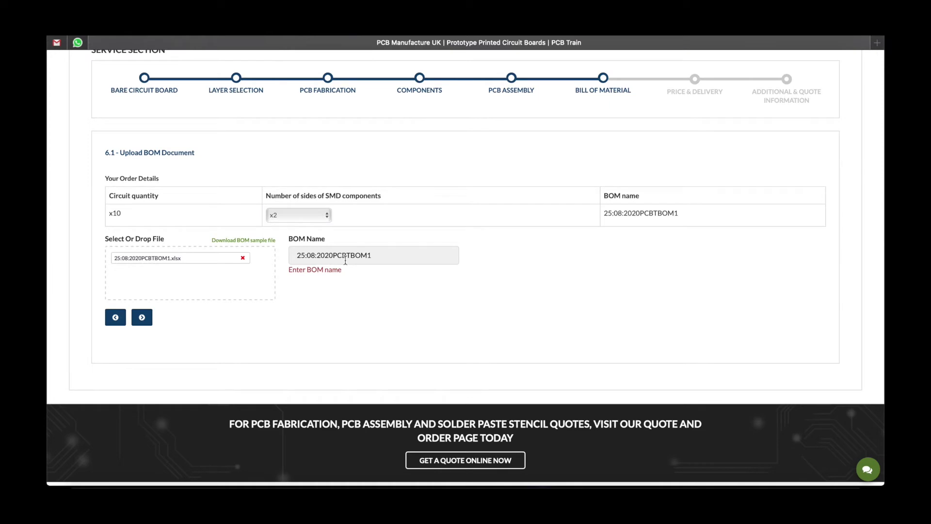
pyautogui.click(334, 255)
pyautogui.click(353, 255)
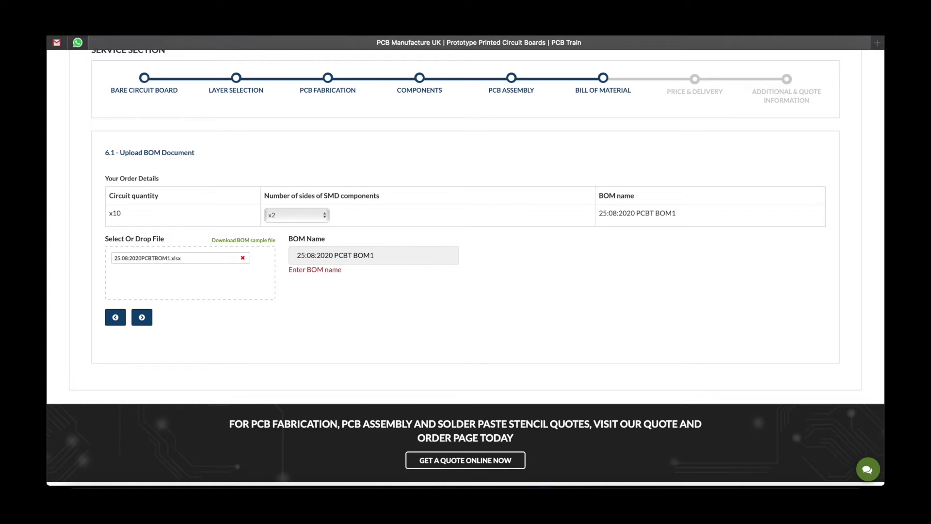
pyautogui.click(142, 318)
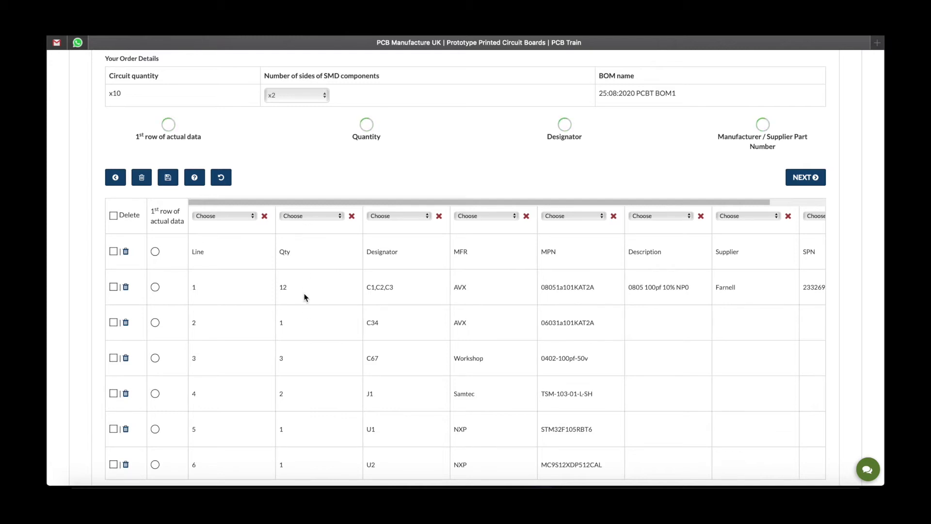
# Map the Quantity, Designator and Manufacturer Part Number columns, mark row 1 as first data row, and search
pyautogui.click(306, 219)
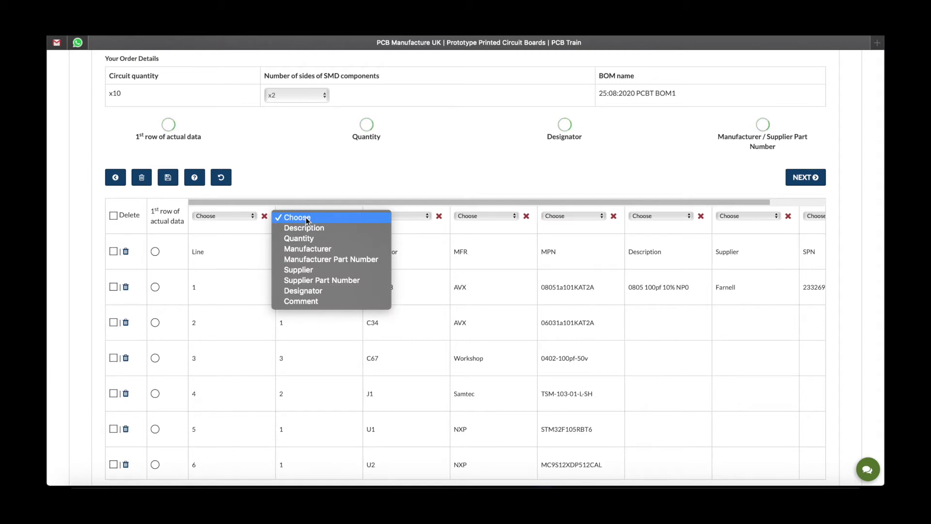
pyautogui.click(308, 240)
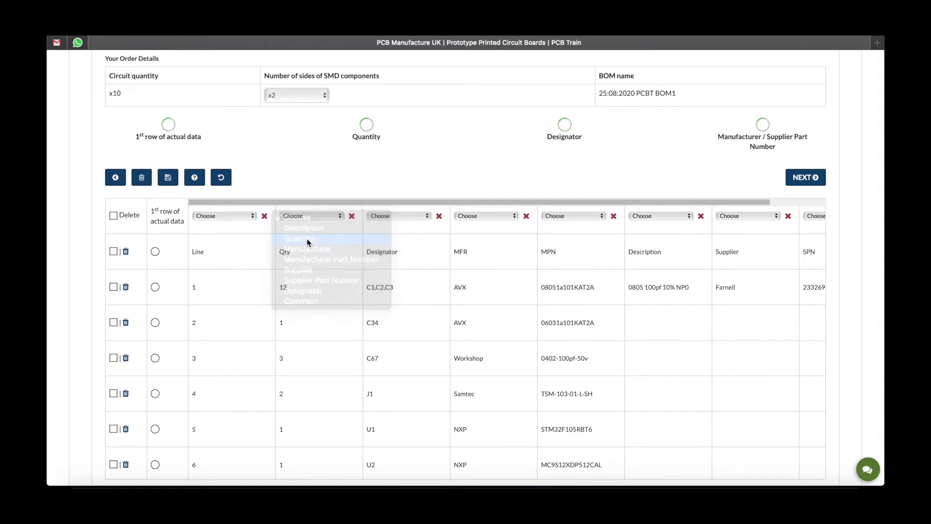
pyautogui.click(391, 217)
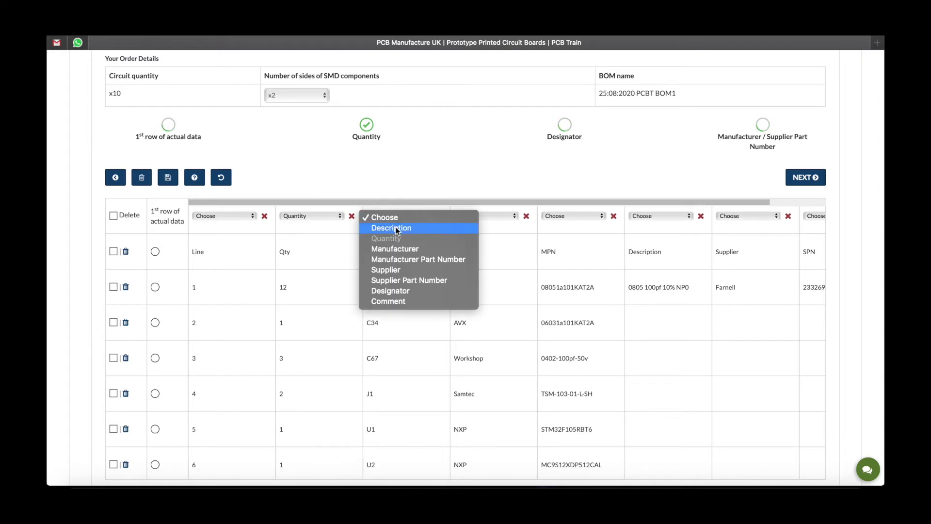
pyautogui.click(396, 291)
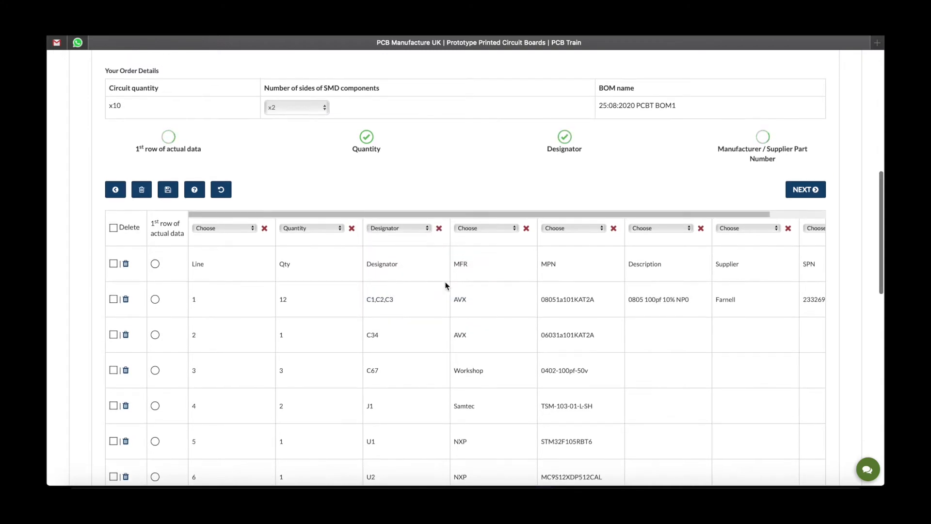
pyautogui.click(602, 229)
pyautogui.click(596, 271)
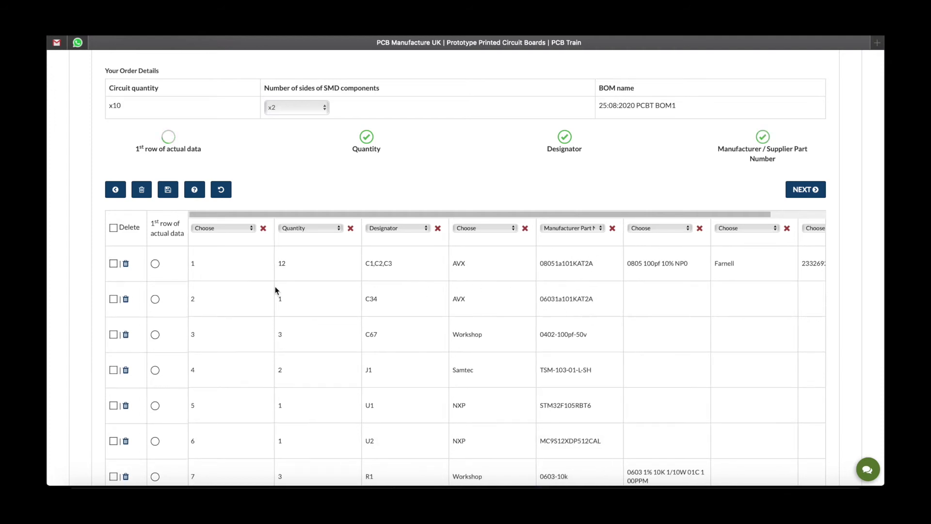
pyautogui.click(154, 264)
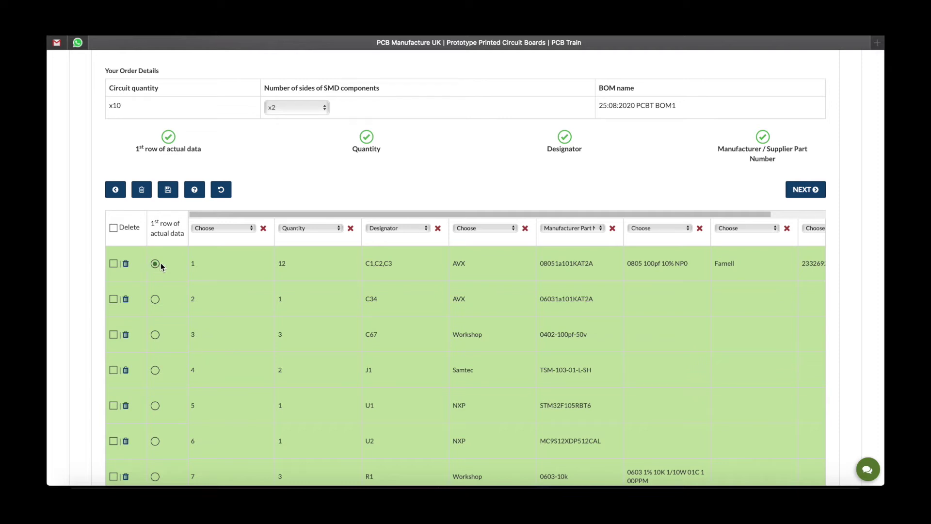
pyautogui.click(807, 189)
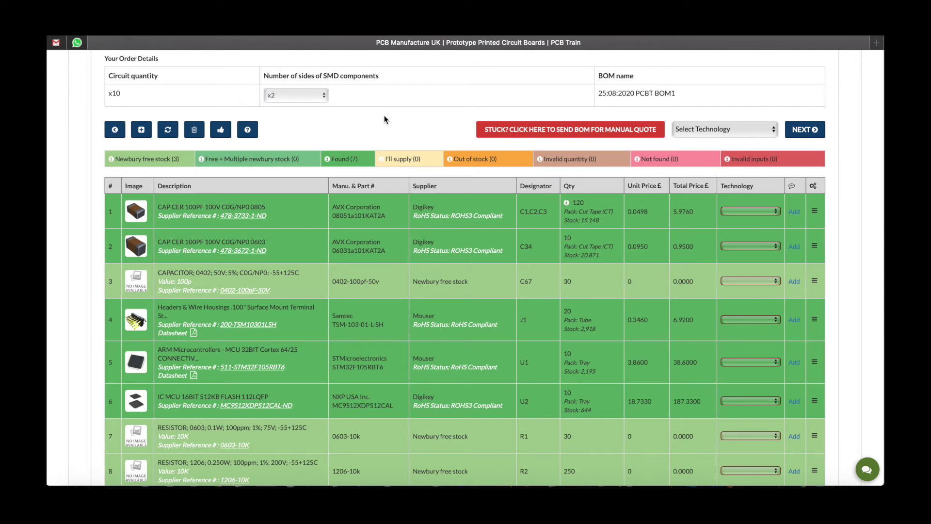
# Set every BOM part's technology to SMD
pyautogui.scroll(-5, 384, 120)
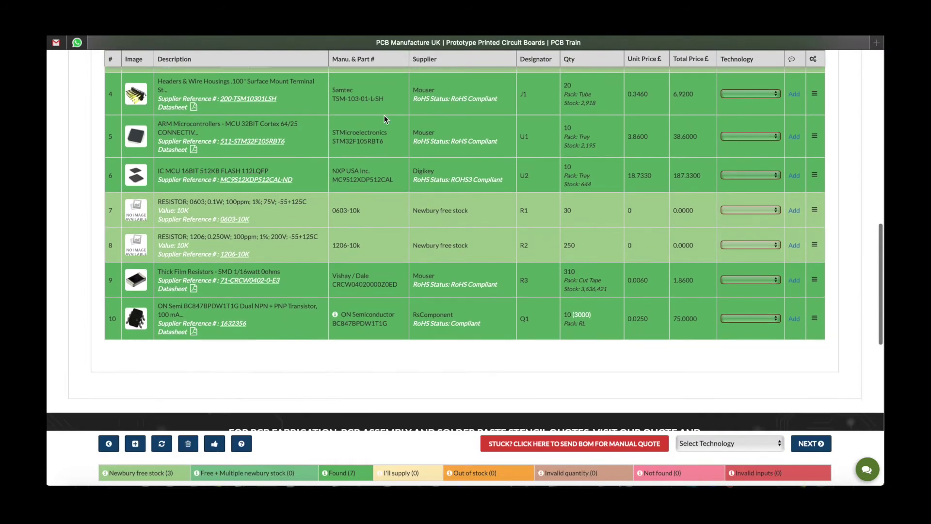
pyautogui.scroll(6, 384, 115)
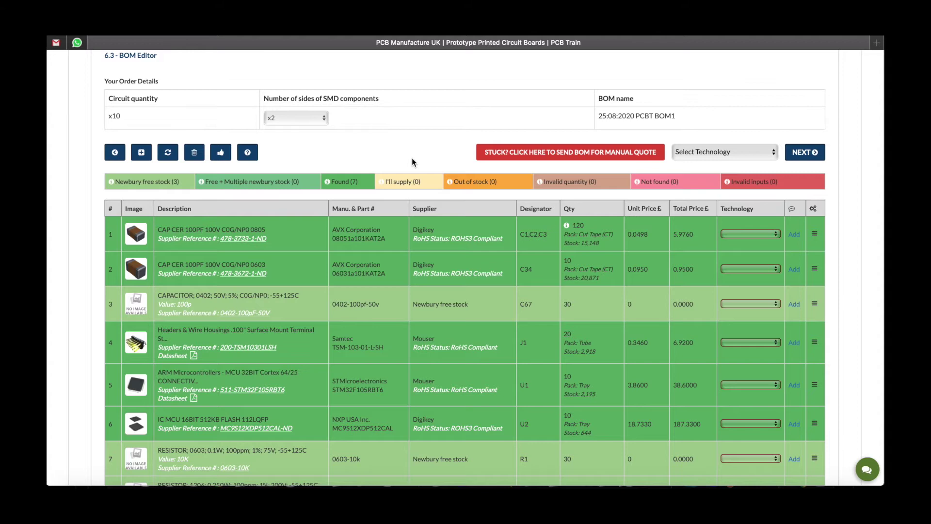
pyautogui.click(704, 153)
pyautogui.click(705, 164)
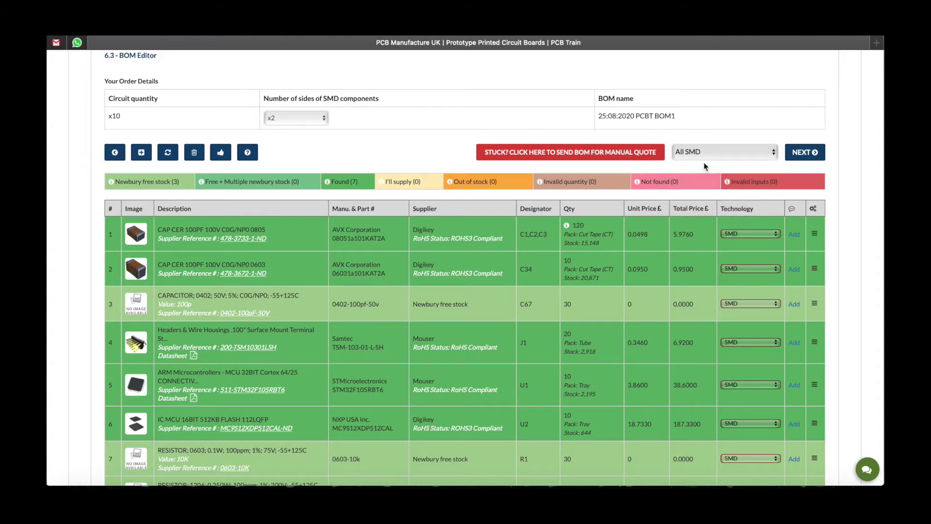
pyautogui.click(738, 234)
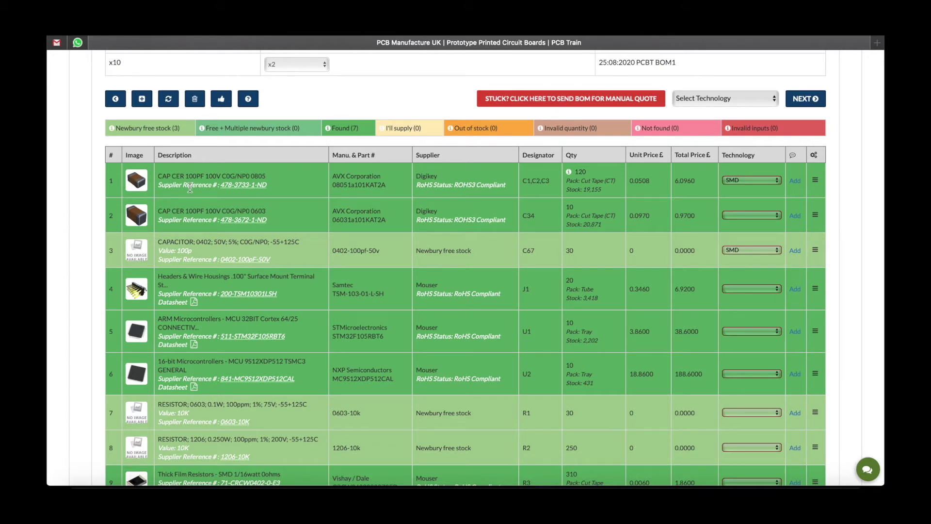
# Review the first capacitor's DigiKey product page, then return to the BOM
pyautogui.click(247, 187)
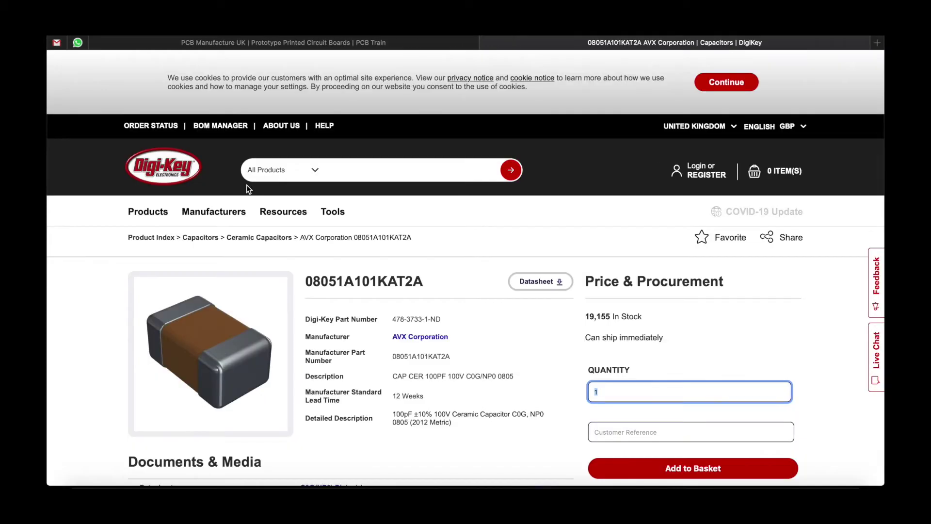
pyautogui.scroll(-3, 342, 243)
pyautogui.scroll(-3, 343, 243)
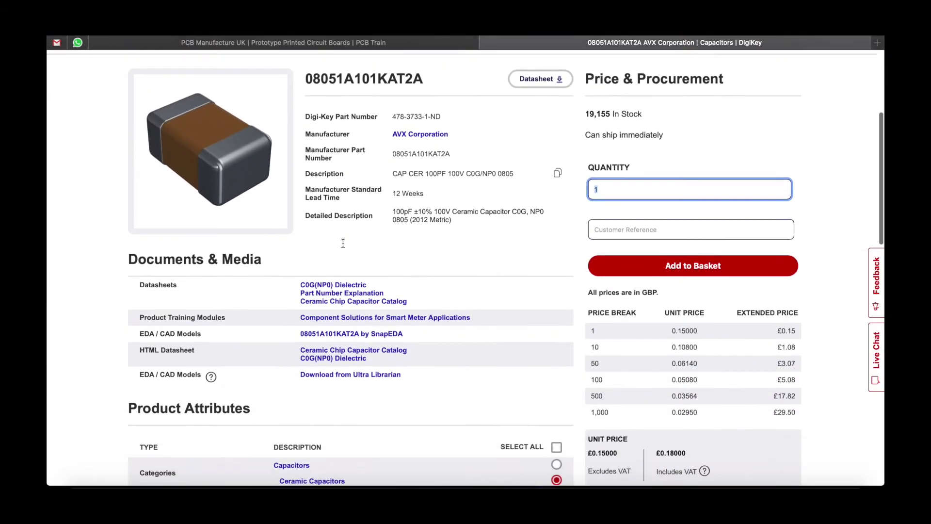
pyautogui.scroll(5, 342, 243)
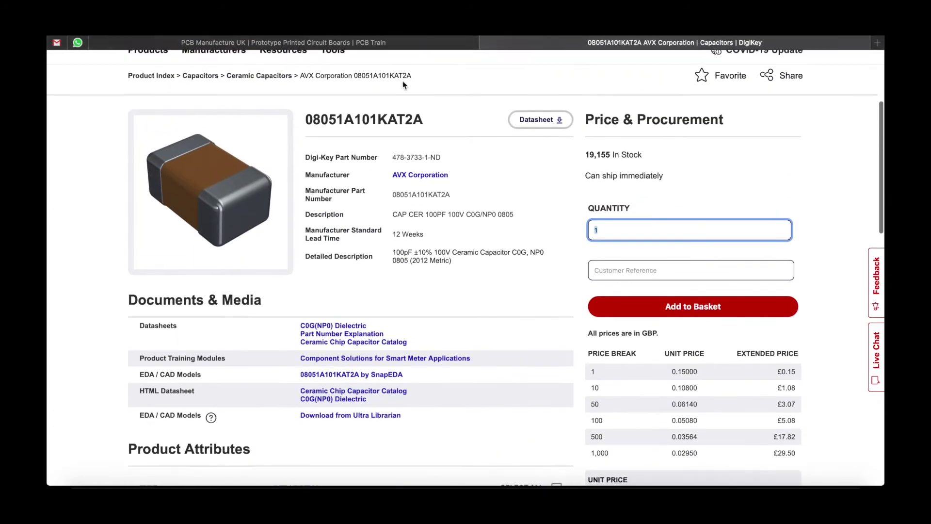
pyautogui.click(488, 42)
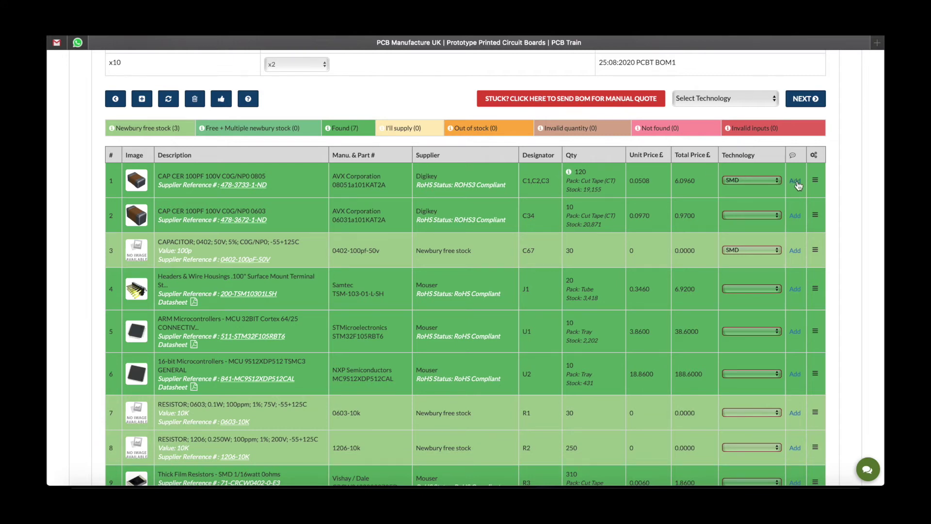
# Start and cancel a comment on row 1, then bring up row 1's action menu
pyautogui.click(798, 184)
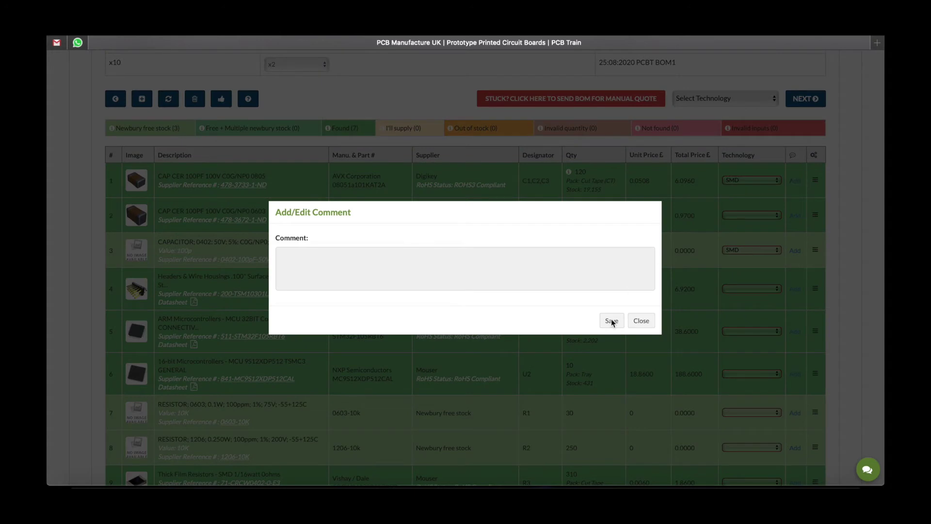
pyautogui.click(641, 321)
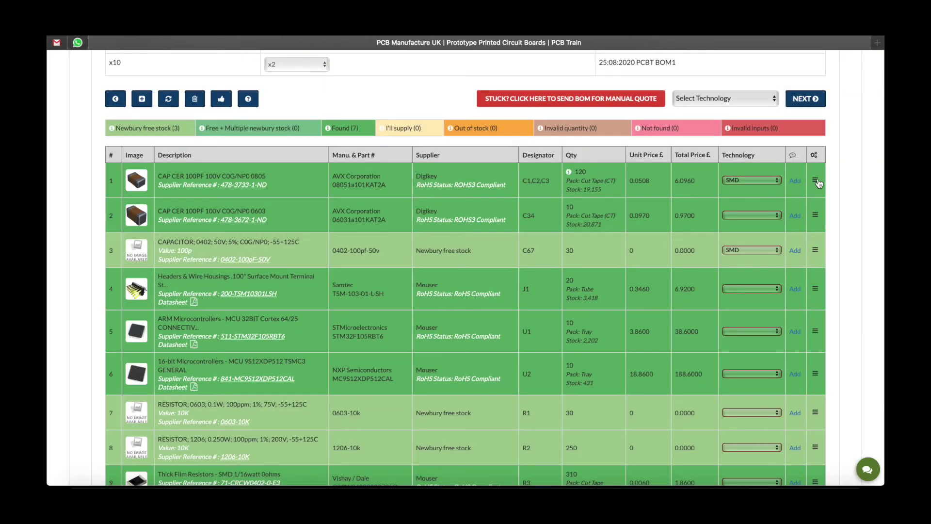
pyautogui.click(816, 182)
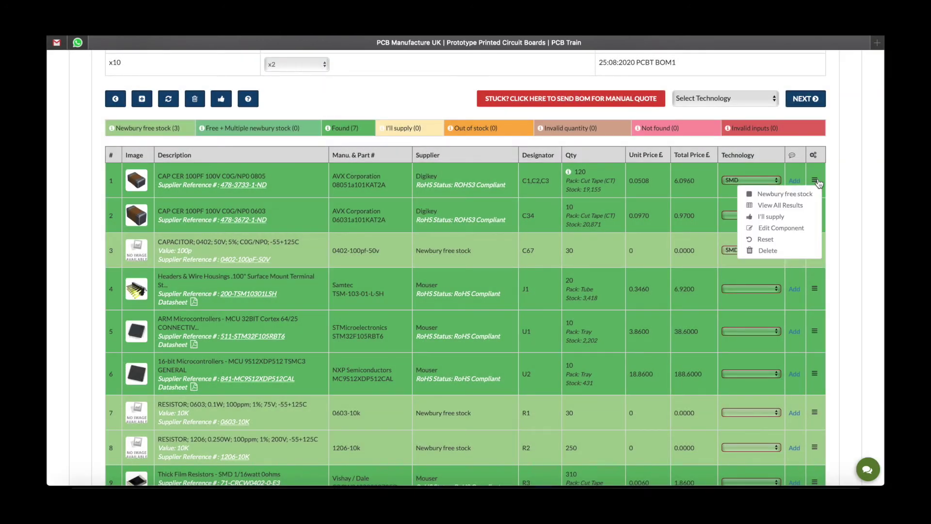
# Review Newbury free stock and all nine found alternatives for the first capacitor
pyautogui.click(805, 196)
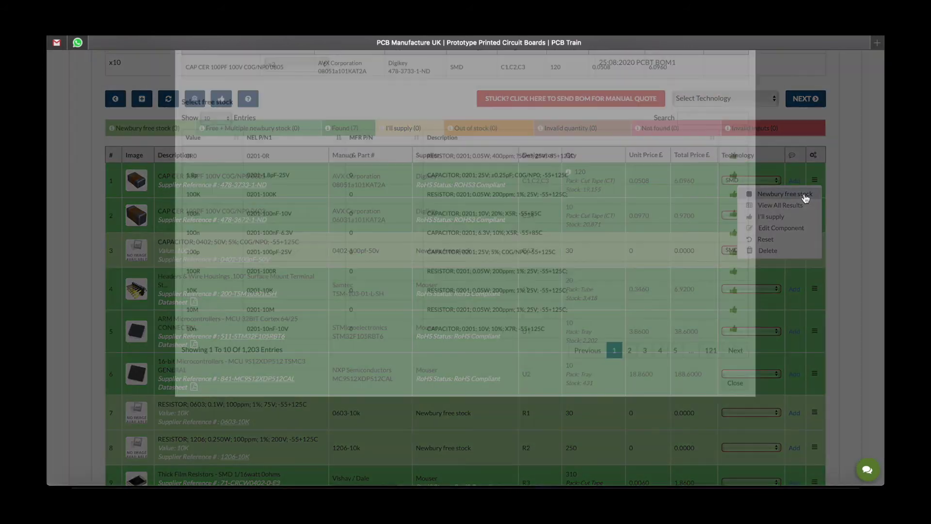
pyautogui.click(735, 456)
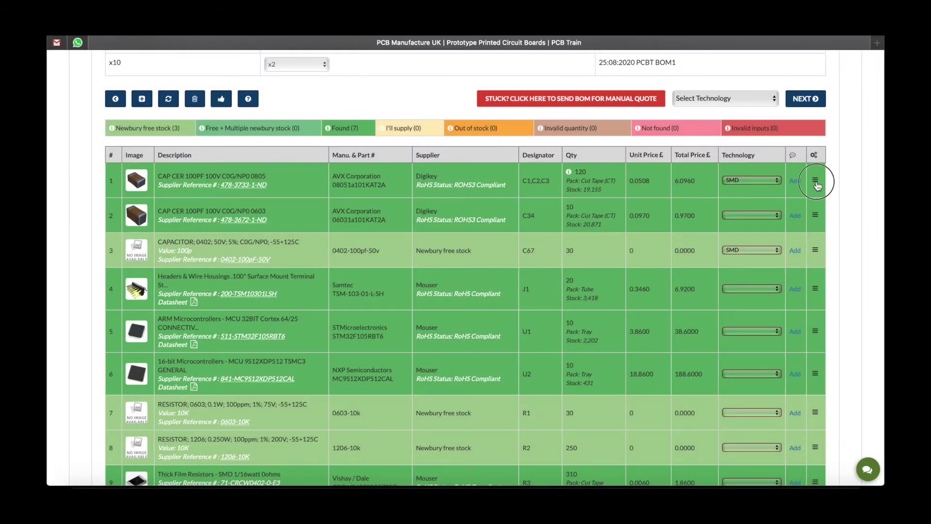
pyautogui.click(815, 180)
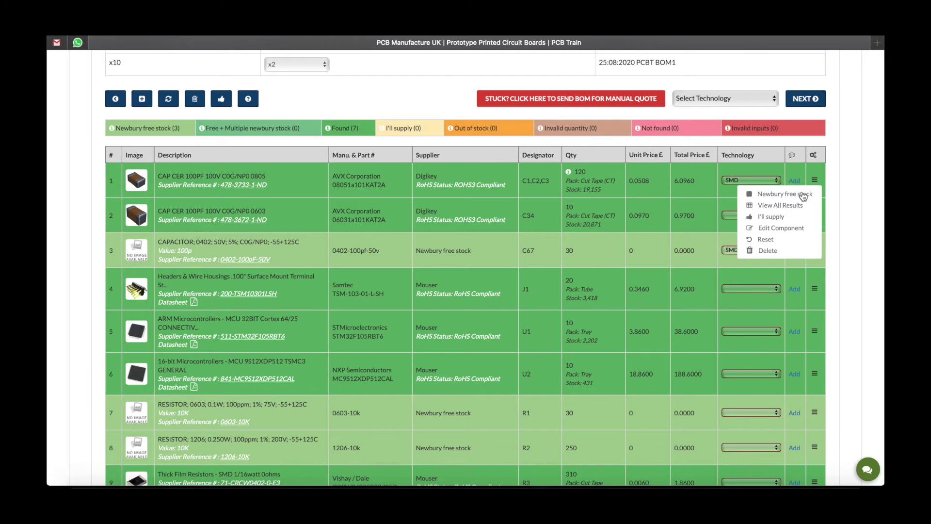
pyautogui.click(795, 209)
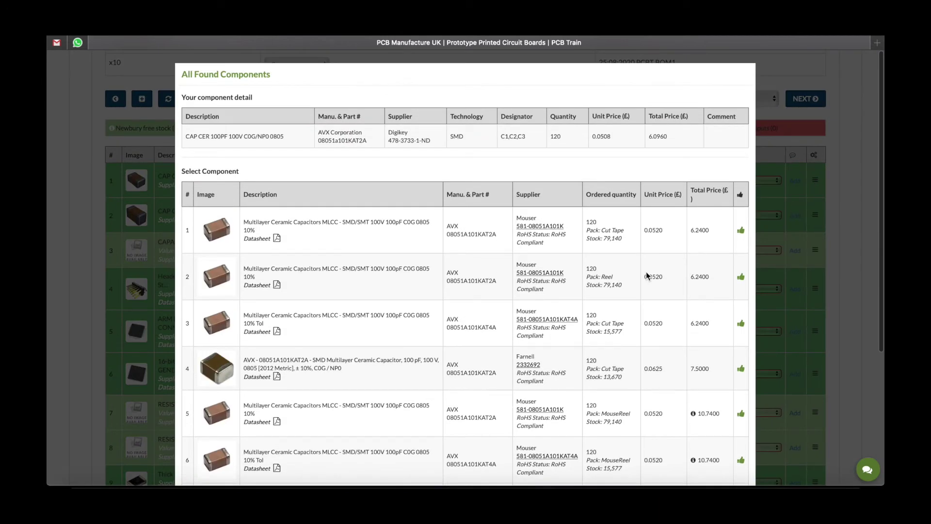
pyautogui.scroll(-5, 578, 326)
pyautogui.scroll(5, 578, 326)
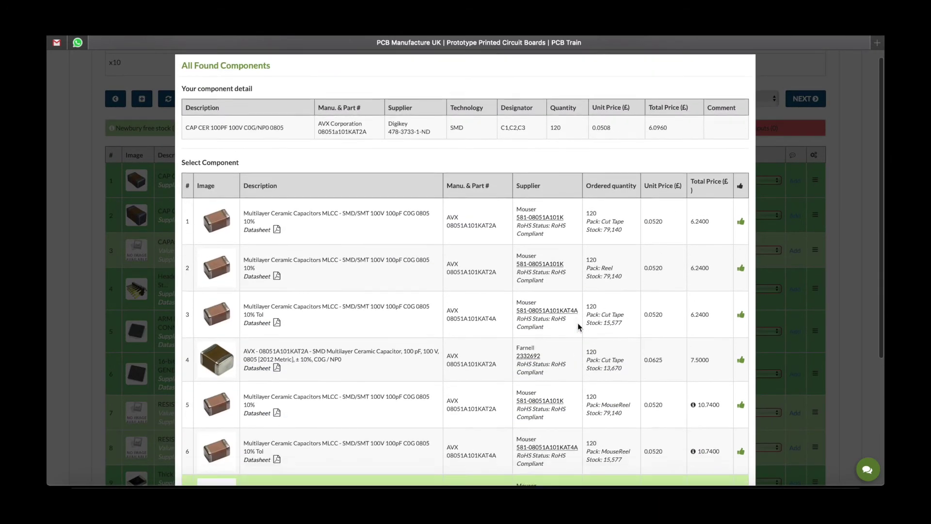
pyautogui.scroll(-4, 577, 326)
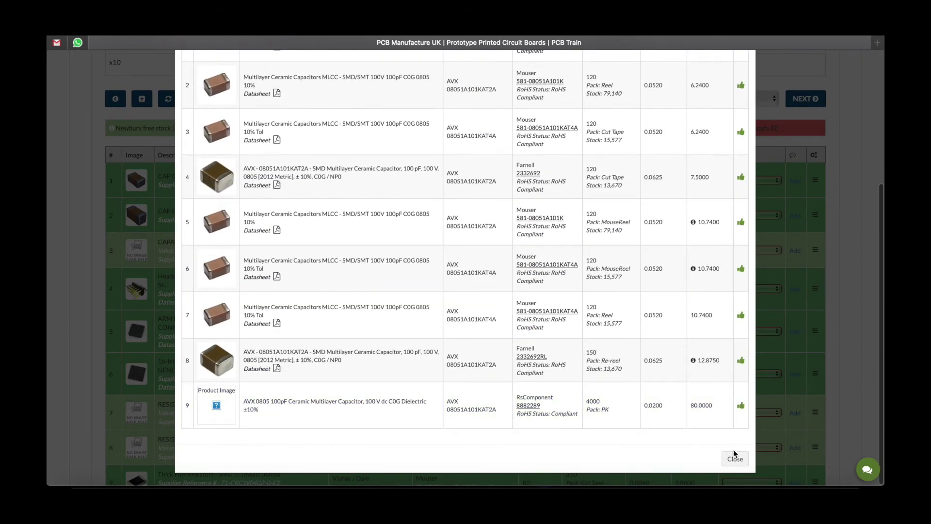
pyautogui.click(814, 179)
pyautogui.click(814, 179)
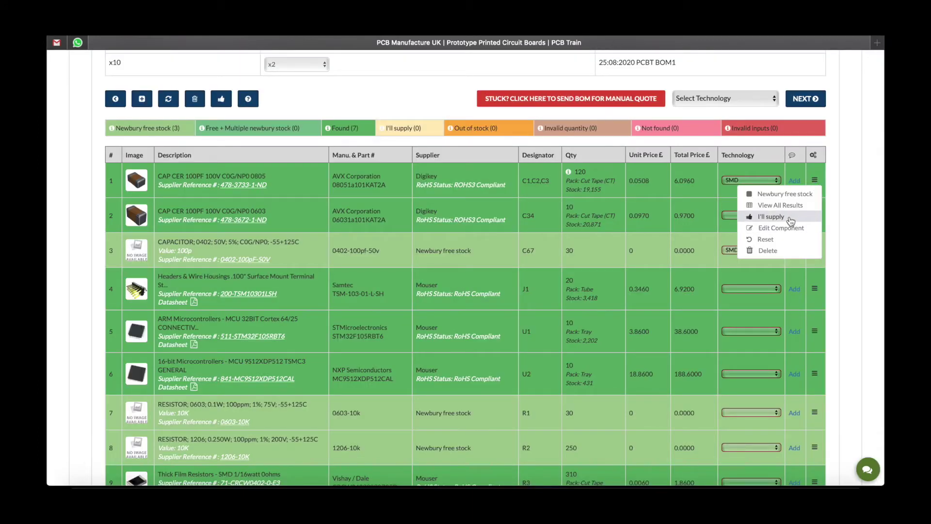
# Try self-supply, editing and resetting row 1, then delete the C1,C2,C3 capacitor row
pyautogui.click(791, 222)
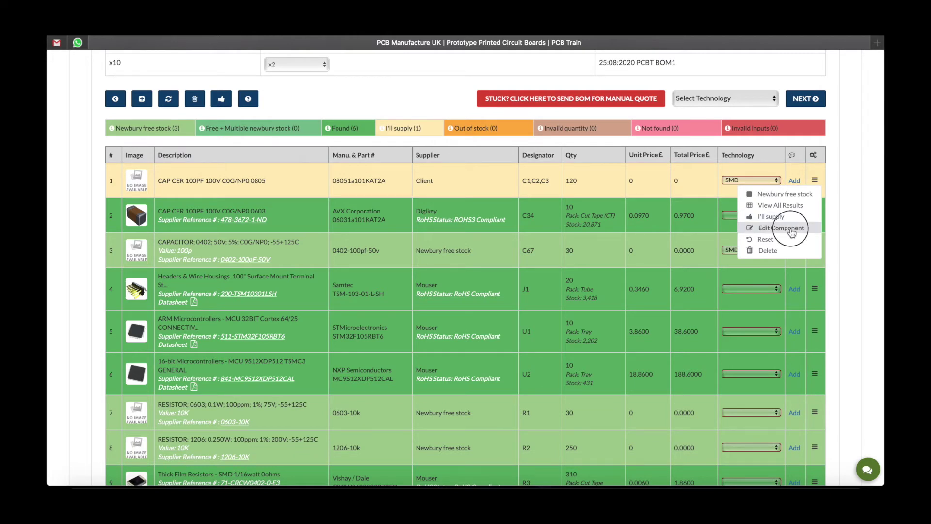
pyautogui.click(790, 228)
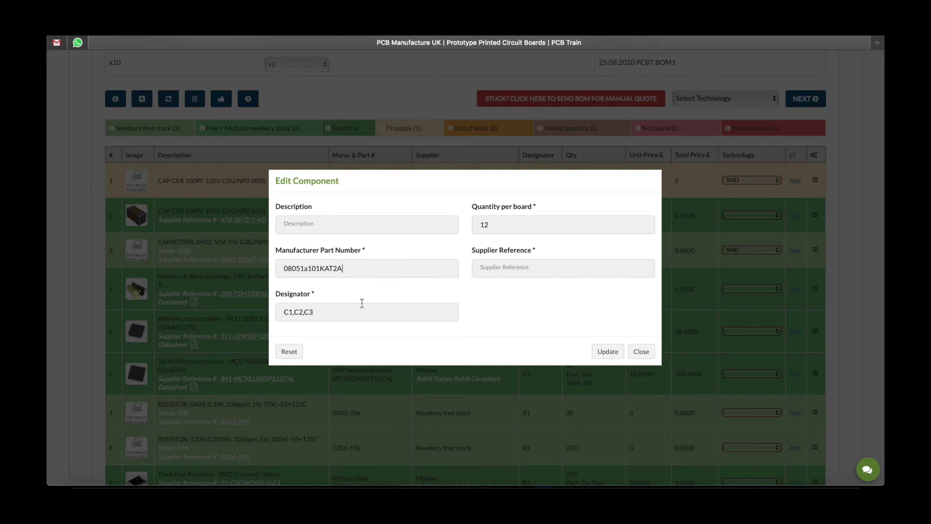
pyautogui.click(640, 354)
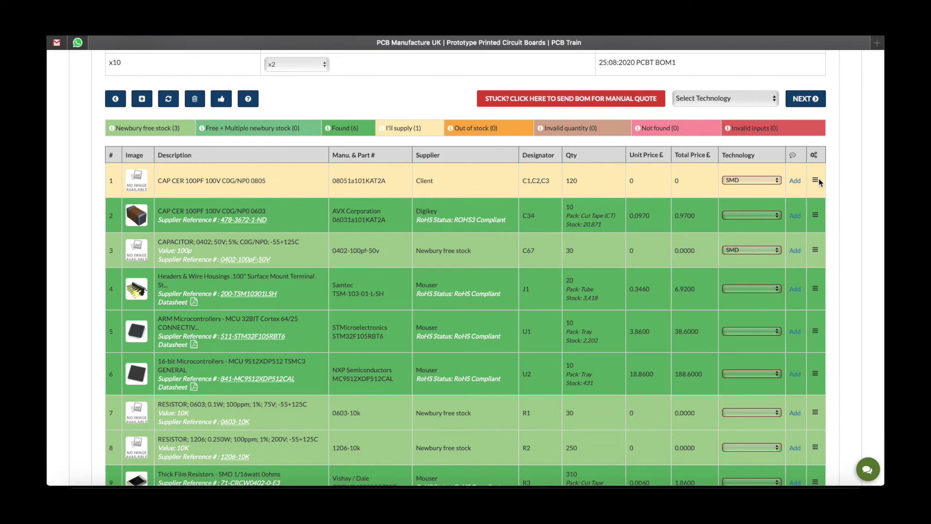
pyautogui.click(815, 181)
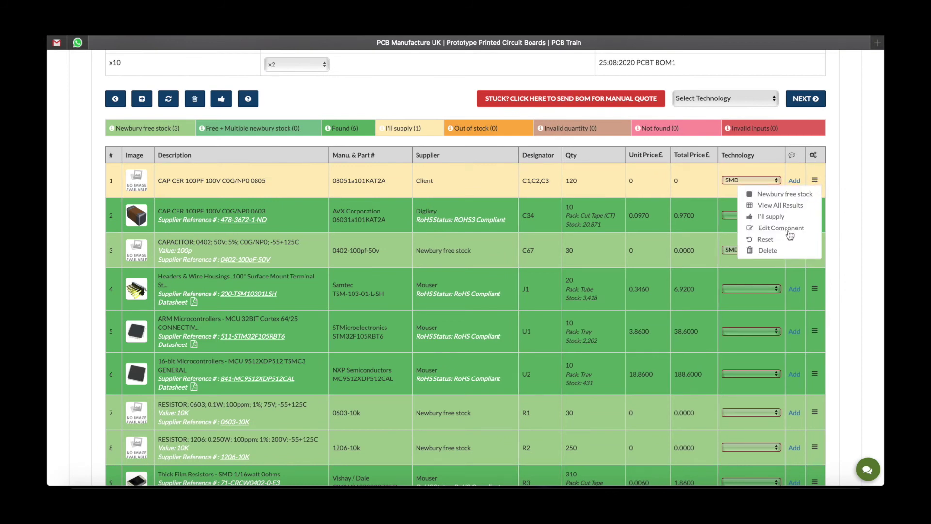
pyautogui.click(767, 239)
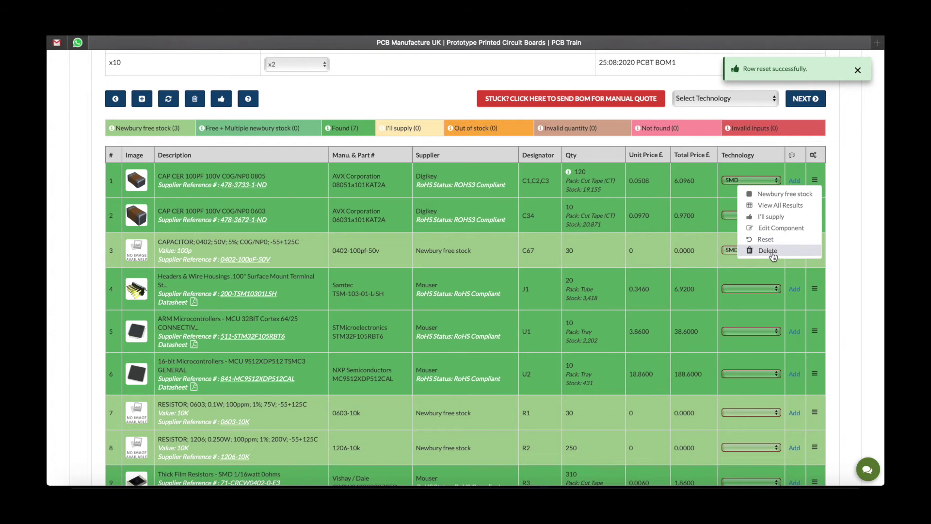
pyautogui.click(771, 251)
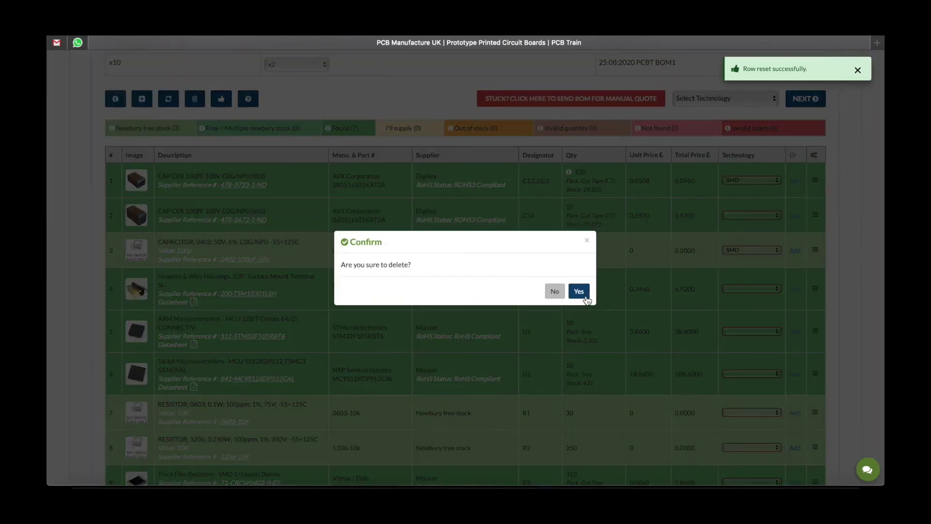
pyautogui.click(585, 296)
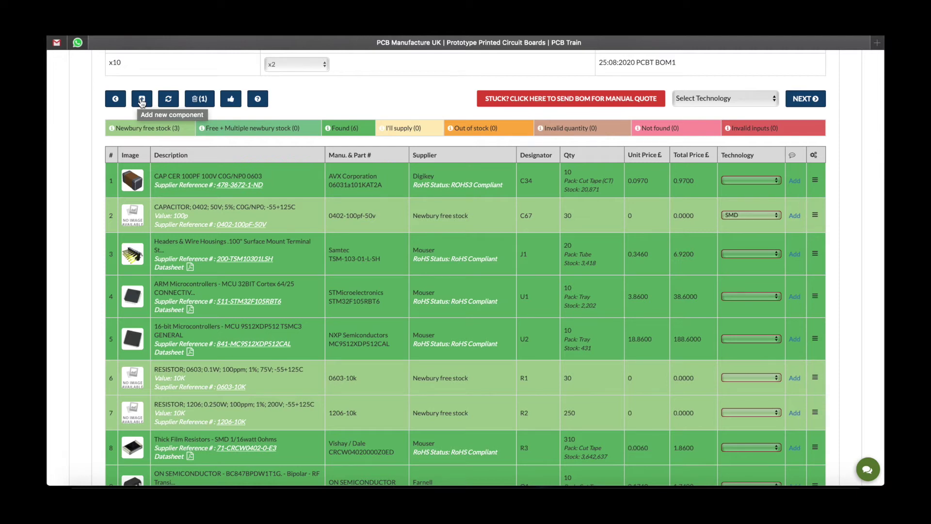
# Restore the deleted 100pF 0805 capacitor row for C1, C2, C3 from the deleted rows list
pyautogui.click(141, 100)
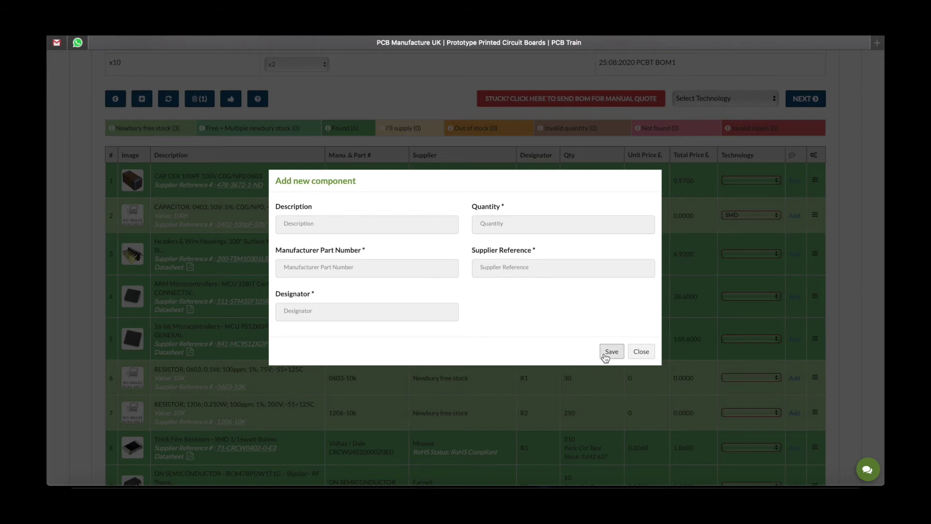
pyautogui.click(639, 353)
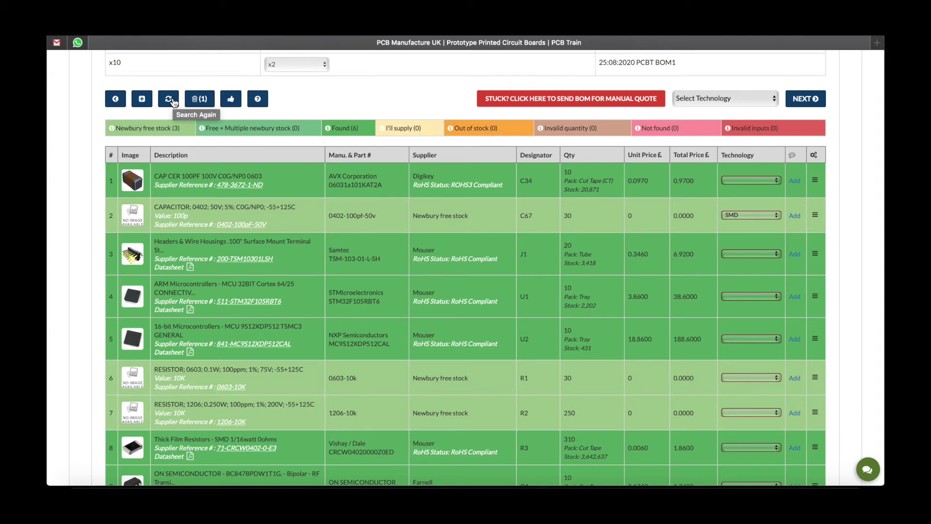
pyautogui.click(199, 100)
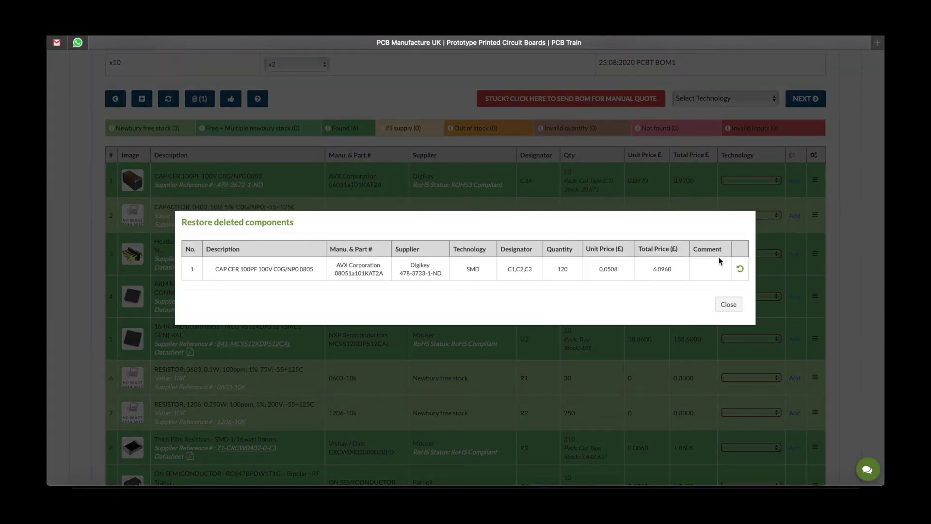
pyautogui.click(740, 269)
pyautogui.click(728, 284)
pyautogui.scroll(-3, 732, 288)
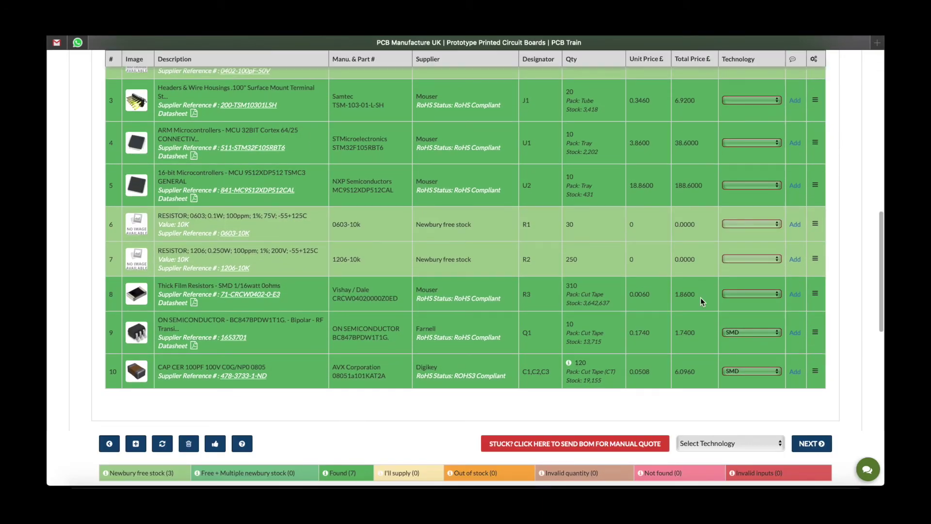
pyautogui.scroll(5, 449, 264)
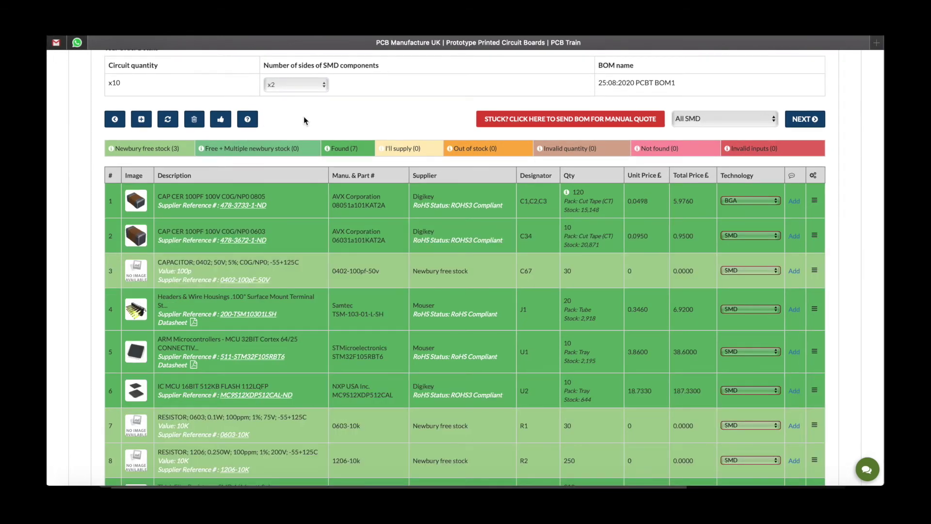
# Apply All SMD technology to every component in the BOM
pyautogui.click(696, 119)
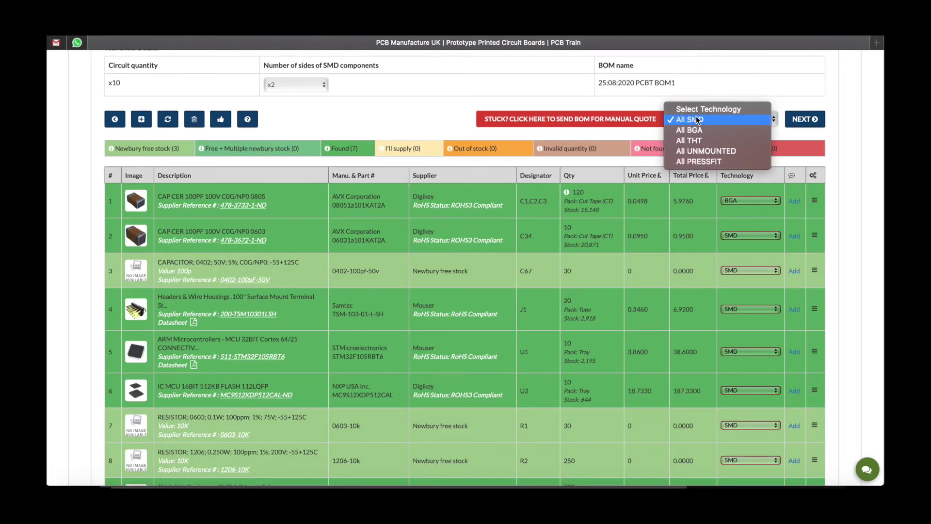
pyautogui.click(696, 119)
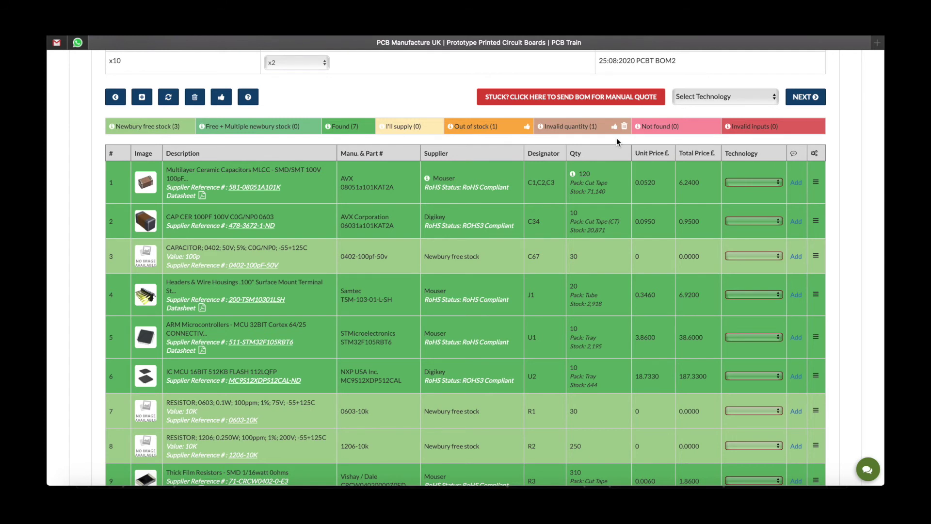
# Edit the row 11 X1 crystal to a quantity of 1 per board and update it
pyautogui.scroll(-6, 616, 137)
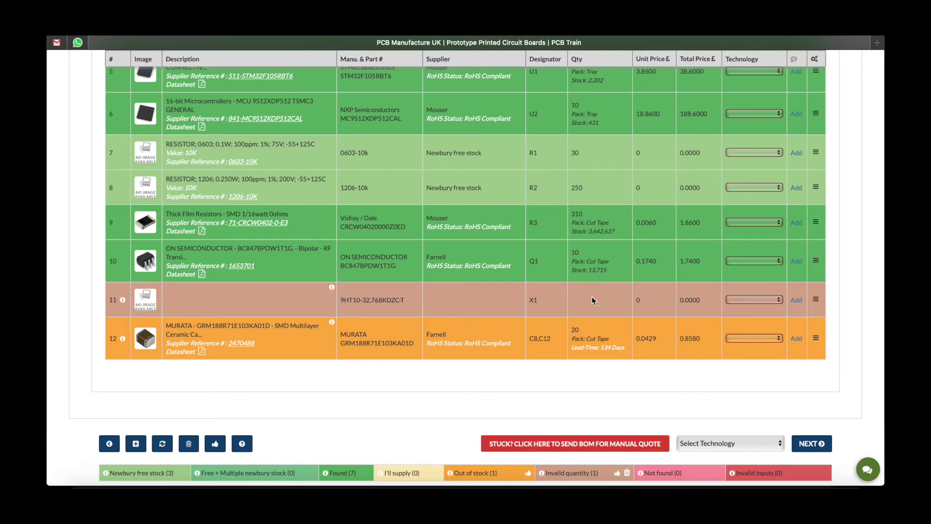
pyautogui.click(816, 300)
pyautogui.click(816, 300)
pyautogui.click(815, 301)
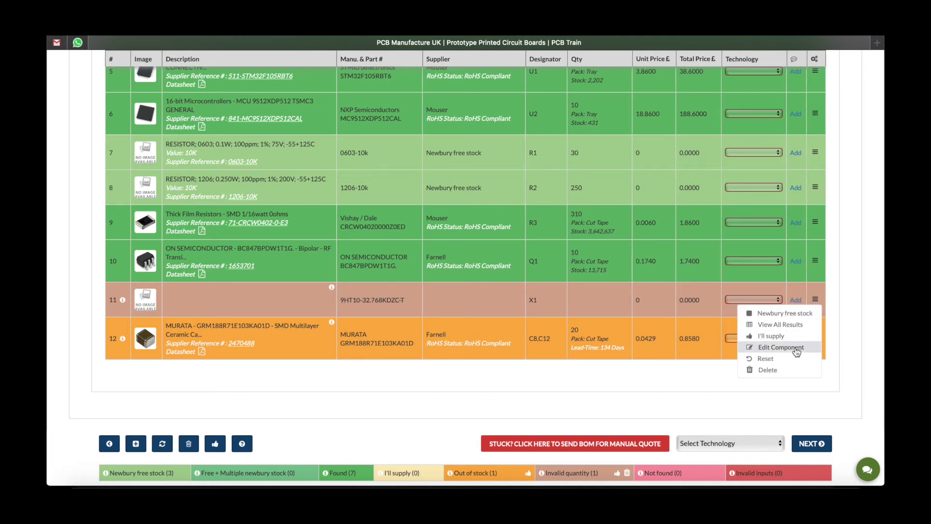
pyautogui.click(796, 347)
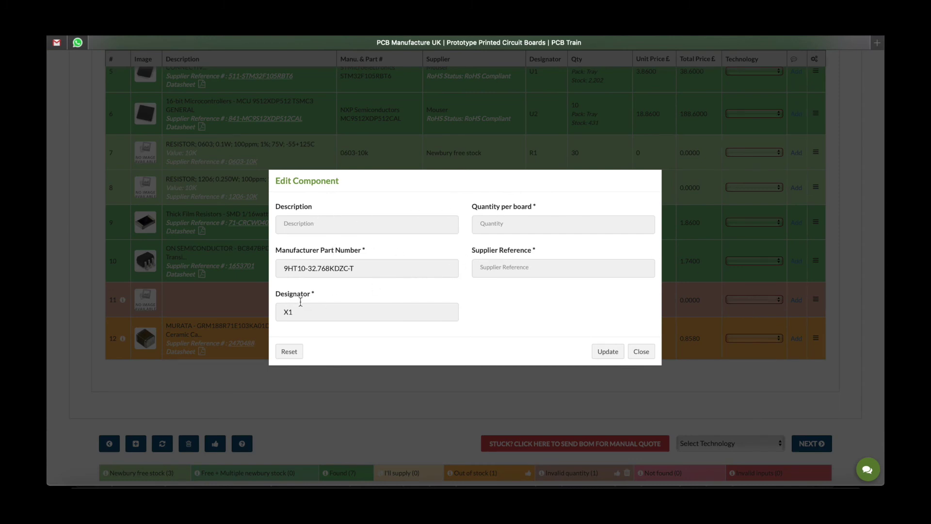
pyautogui.click(497, 225)
pyautogui.write('1')
pyautogui.click(507, 268)
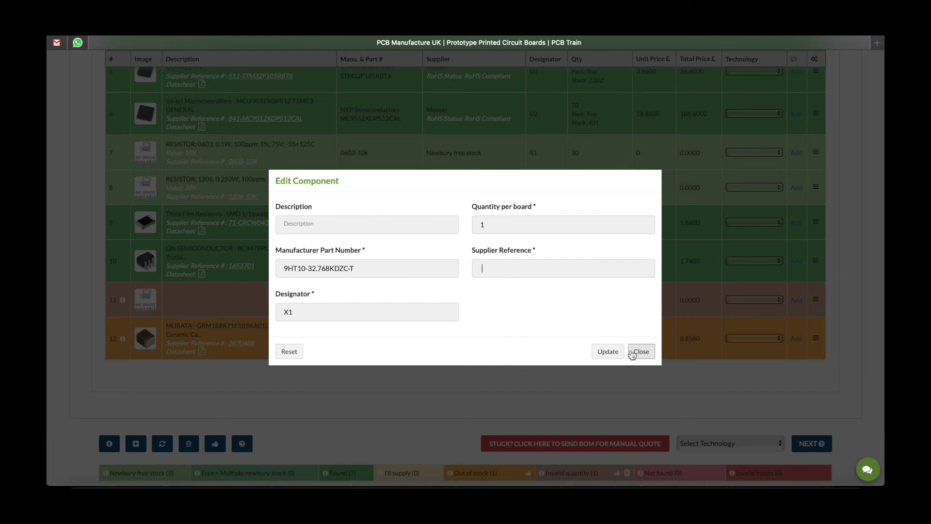
pyautogui.click(607, 351)
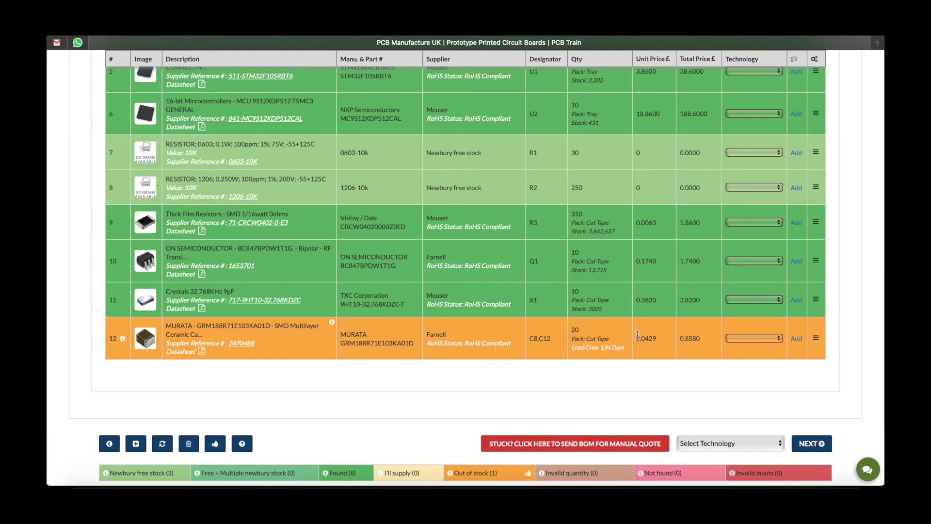
# Swap row 12's out-of-stock C8, C12 capacitor for the in-stock Digikey 10000pF part
pyautogui.click(815, 337)
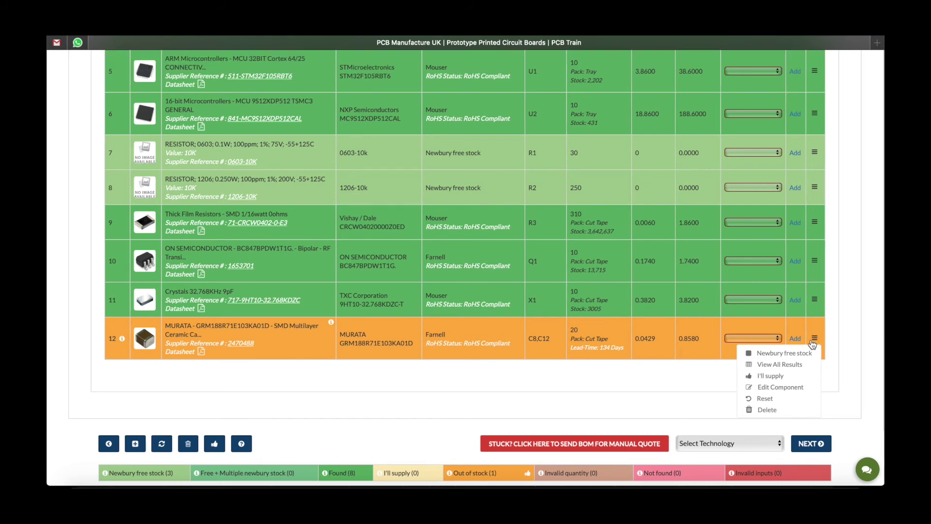
pyautogui.scroll(-1, 802, 362)
pyautogui.click(799, 364)
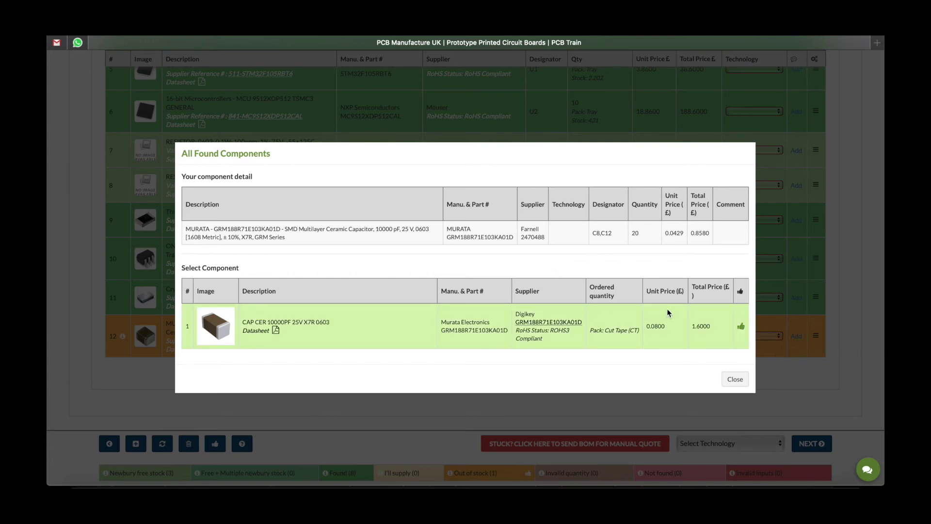
pyautogui.click(742, 327)
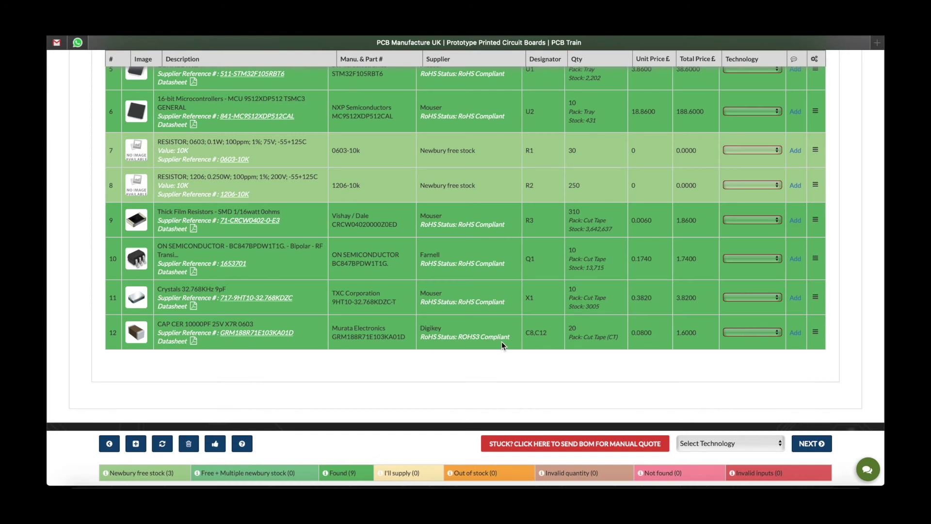
pyautogui.scroll(-2, 502, 342)
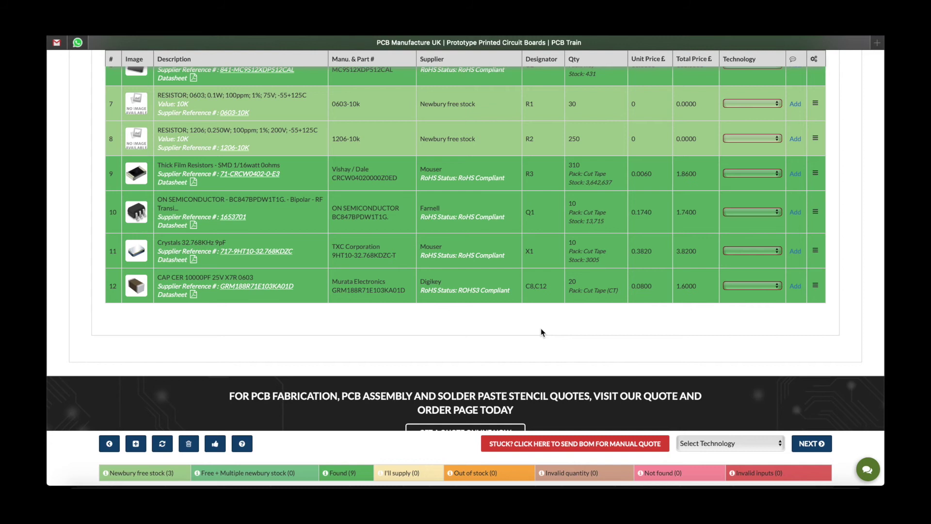
# Choose All SMD for the whole BOM and advance to the Price & Delivery step
pyautogui.scroll(4, 541, 329)
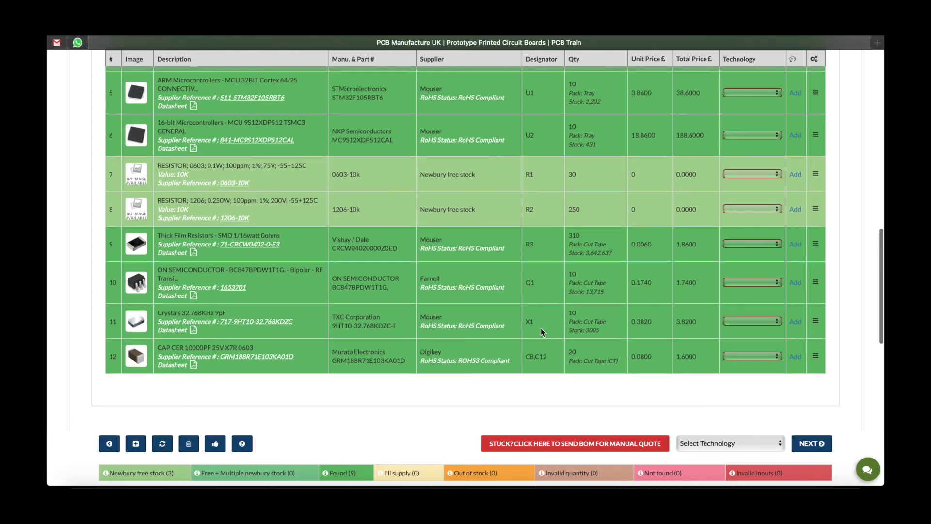
pyautogui.scroll(10, 541, 331)
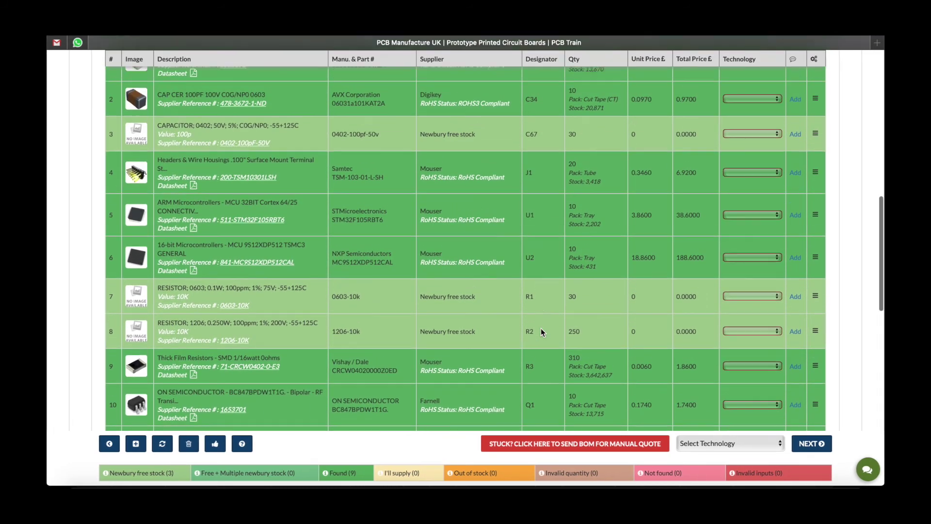
pyautogui.scroll(1, 542, 332)
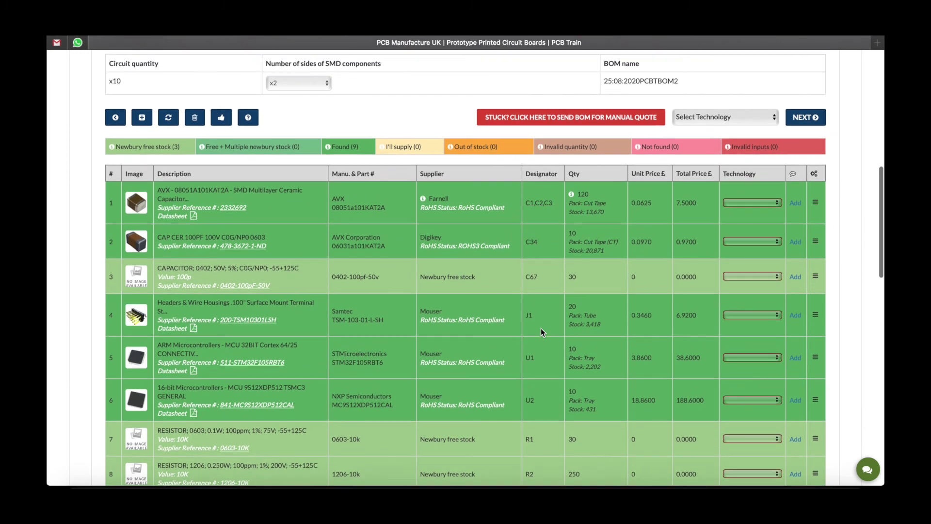
pyautogui.click(698, 117)
pyautogui.click(700, 128)
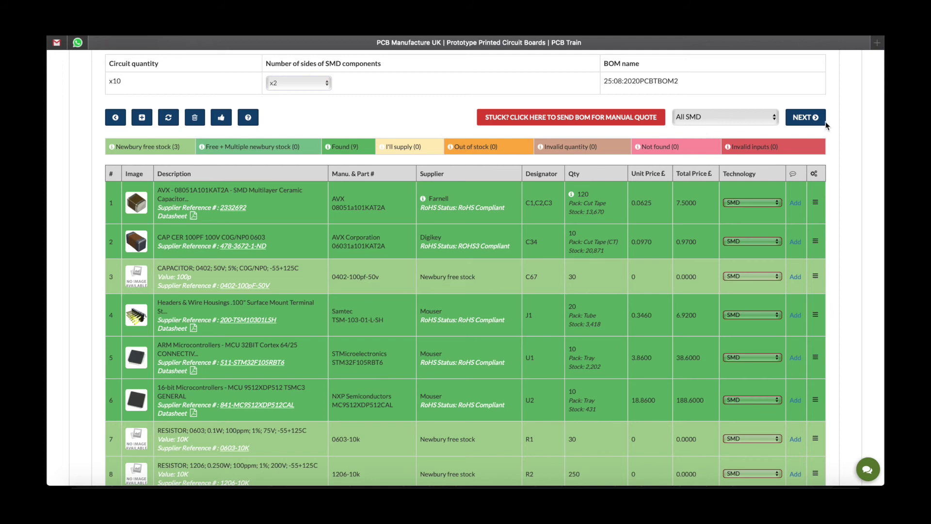
pyautogui.click(813, 118)
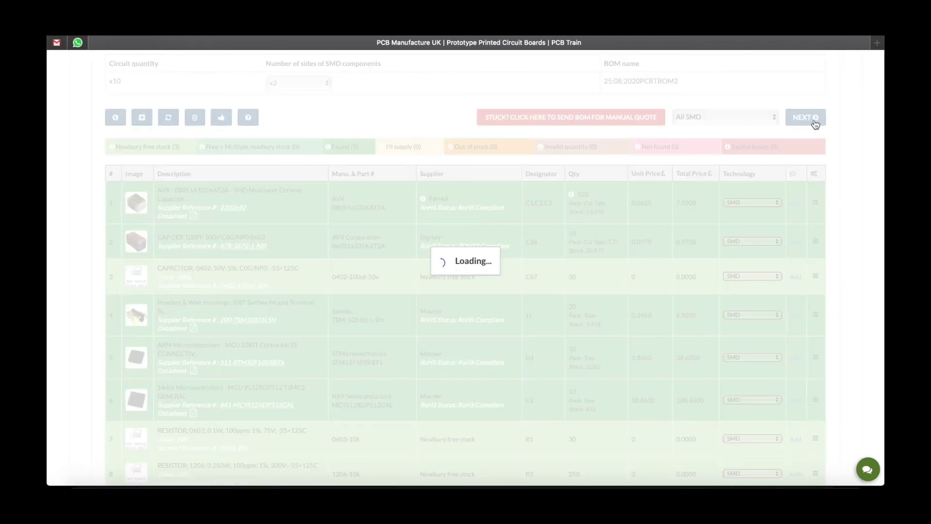
pyautogui.scroll(-1, 548, 181)
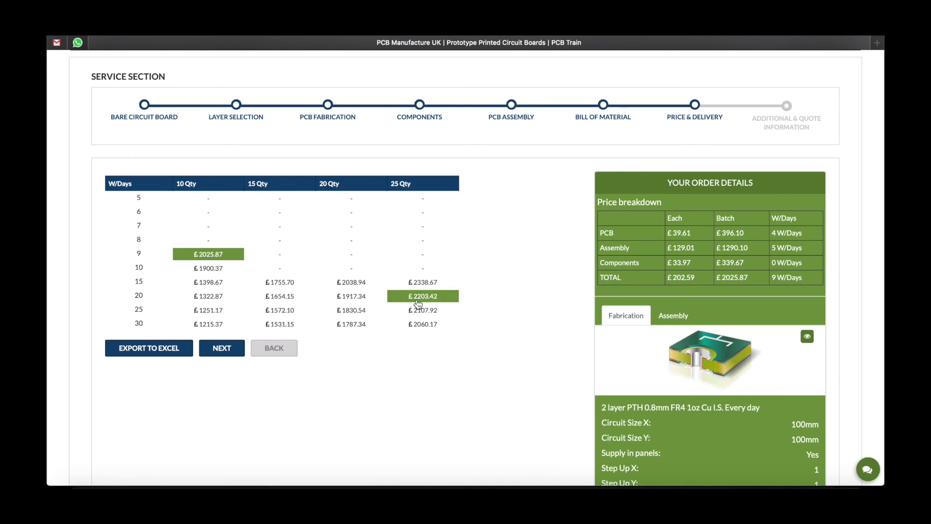
# Select the 10-board, 20-working-day price of £1322.87 and continue to the quote information form
pyautogui.click(196, 296)
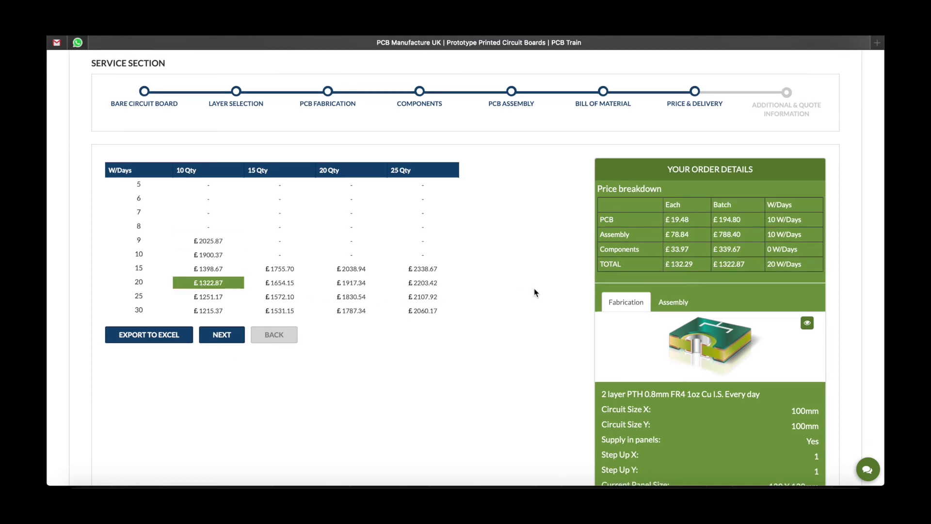
pyautogui.scroll(-3, 553, 289)
pyautogui.scroll(-2, 553, 289)
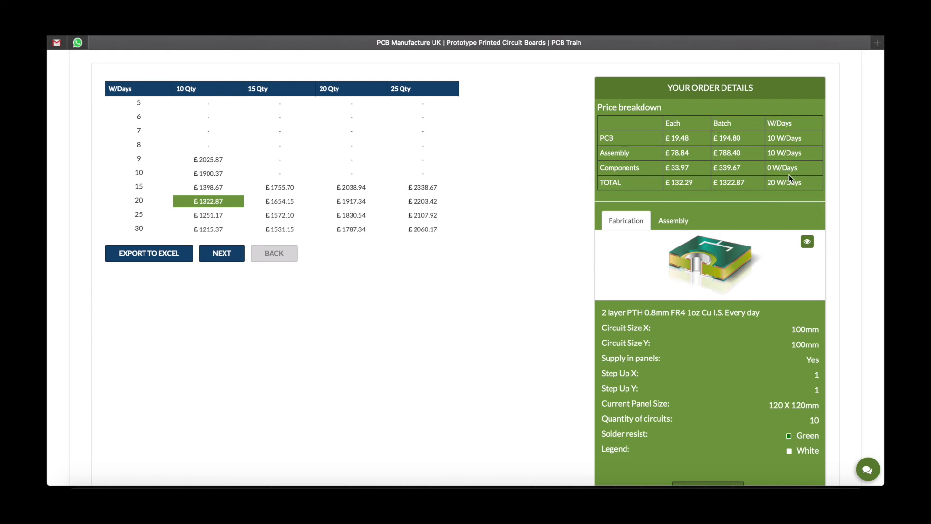
pyautogui.scroll(-1, 560, 215)
pyautogui.scroll(-3, 560, 215)
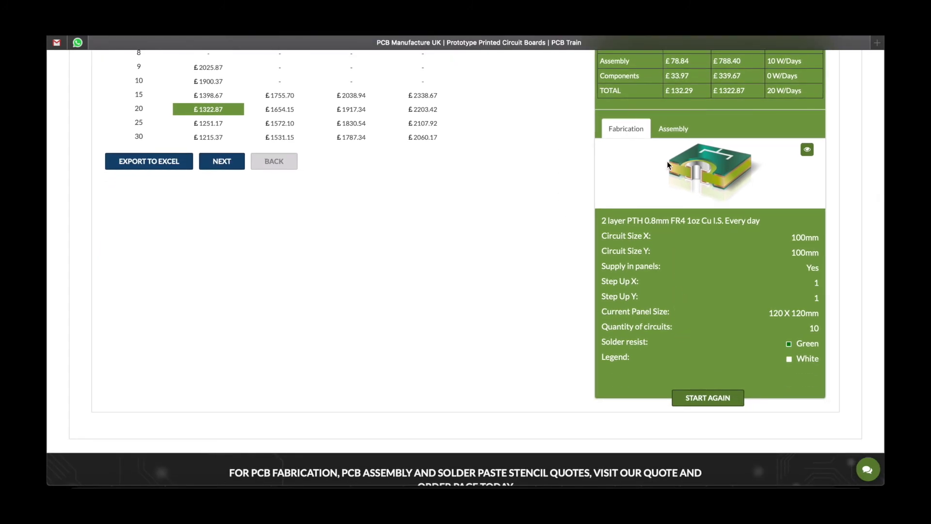
pyautogui.click(673, 130)
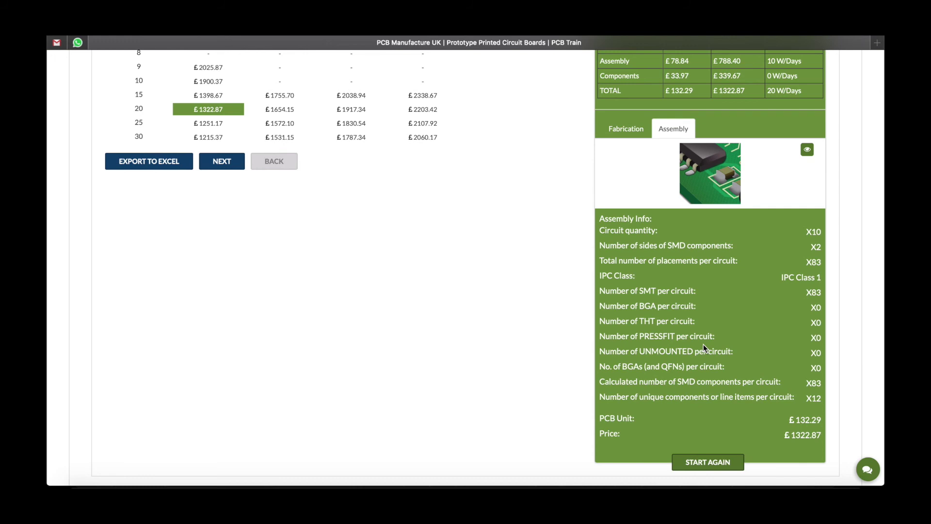
pyautogui.click(626, 129)
pyautogui.scroll(-1, 685, 382)
pyautogui.scroll(3, 686, 383)
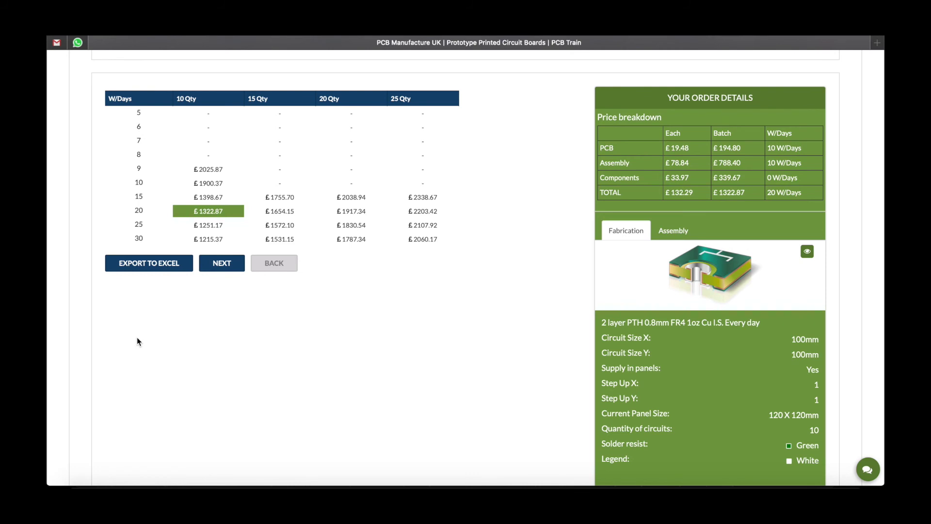
pyautogui.click(221, 264)
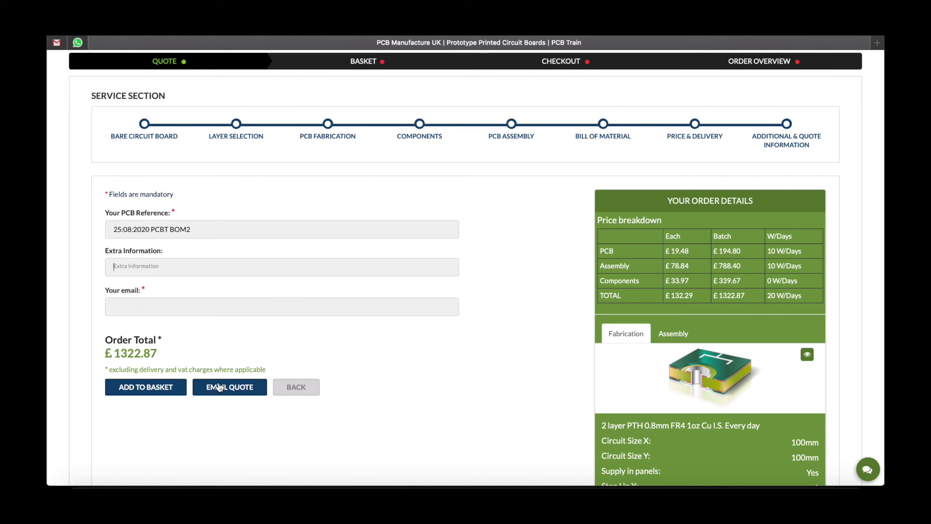
# Add the £1322.87 quote to the basket and proceed to checkout
pyautogui.click(139, 388)
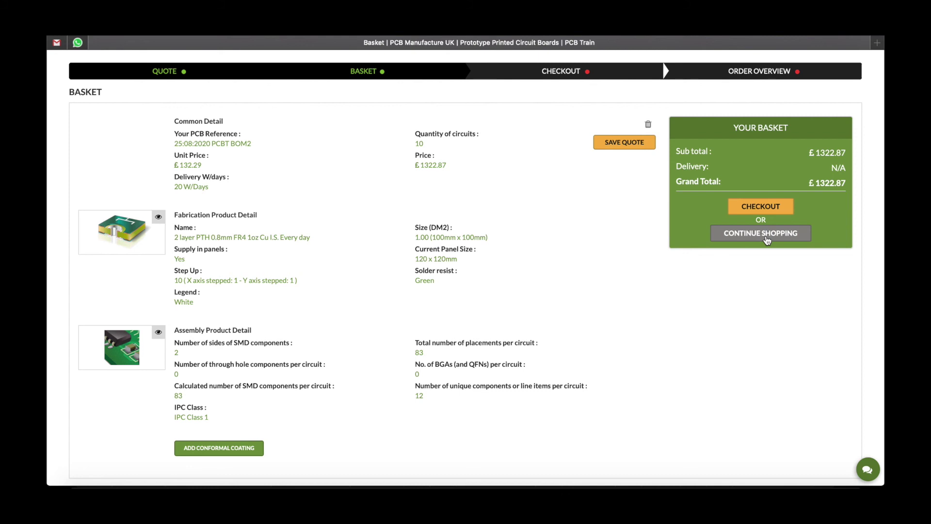
pyautogui.click(764, 210)
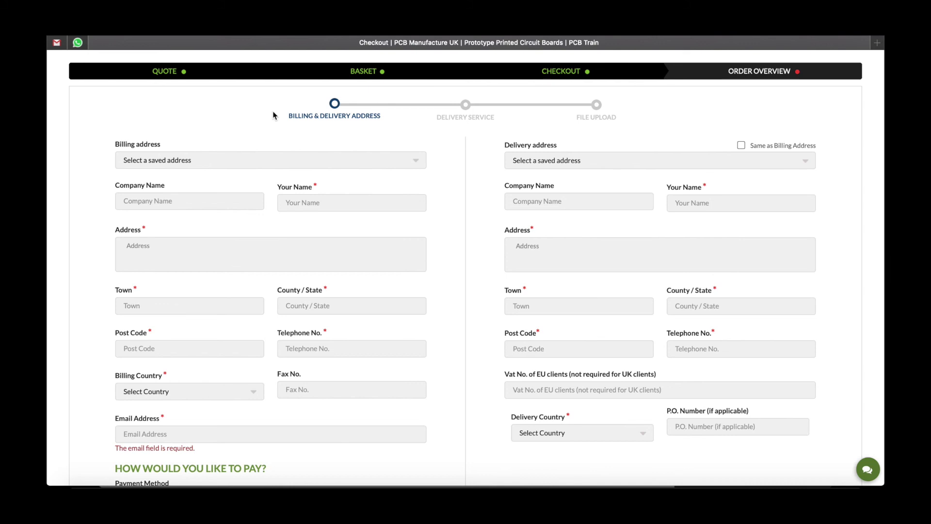
# Enter billing details for Newbury Electronics: contact name, address, phone, UK Mainland and e-mail
pyautogui.click(269, 161)
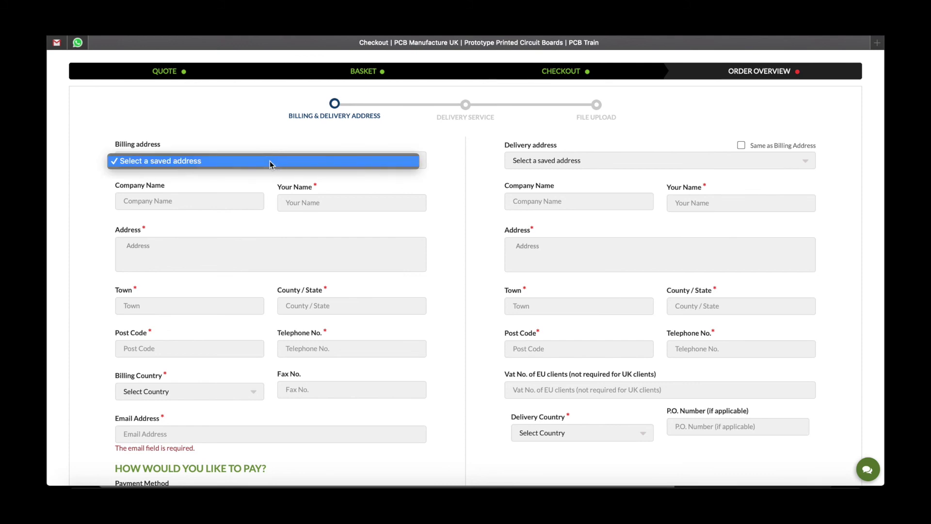
pyautogui.click(270, 161)
pyautogui.press('Tab')
pyautogui.write('Newbury Electronics')
pyautogui.press('Tab')
pyautogui.write('Sarah')
pyautogui.press('Tab')
pyautogui.write('Faraday Road')
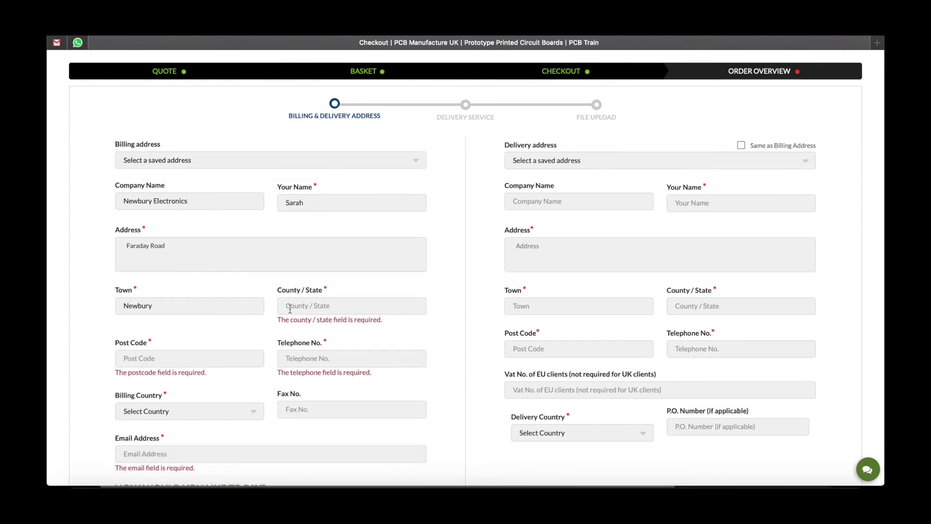
pyautogui.write('\tNewbury\tBerkshire\tRG142AD')
pyautogui.press('Tab')
pyautogui.press('Tab')
pyautogui.press('u')
pyautogui.press('Tab')
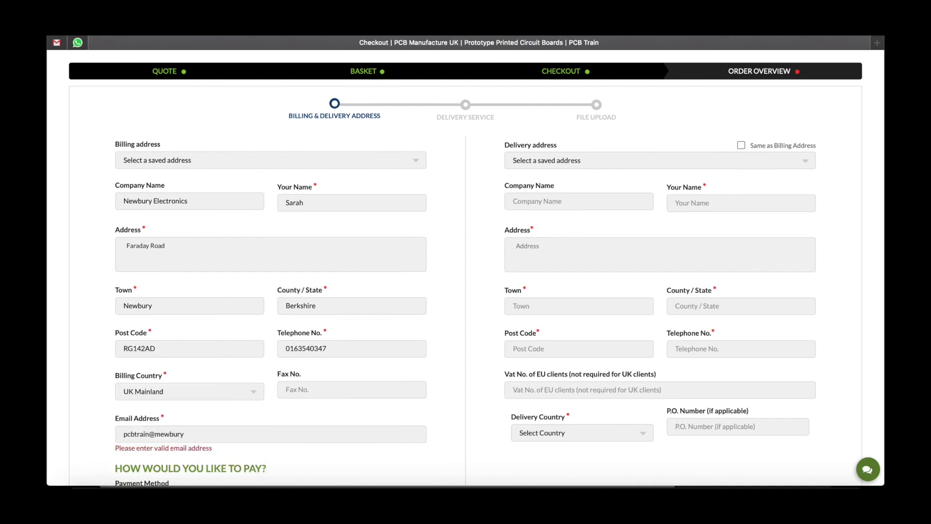
# Copy billing to the delivery address, keep 'previously manufactured' as No, and go to delivery service
pyautogui.scroll(-2, 767, 143)
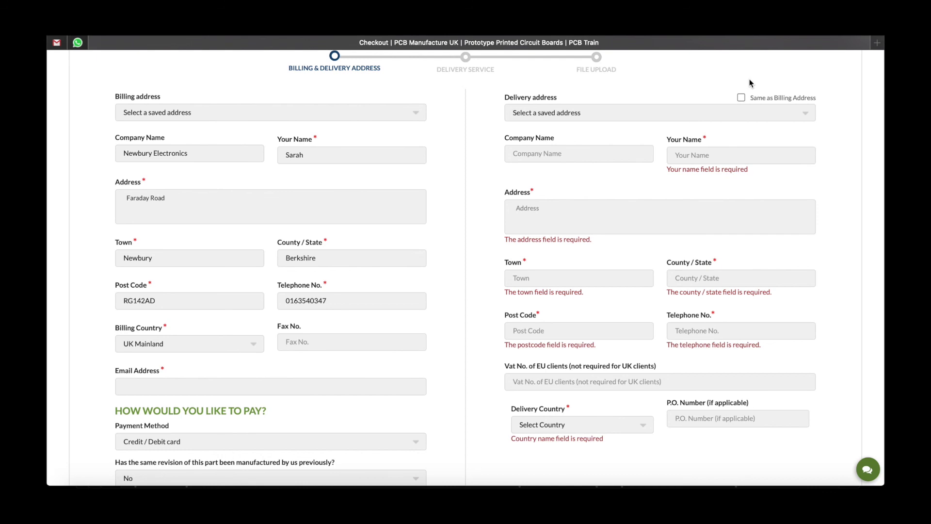
pyautogui.click(742, 99)
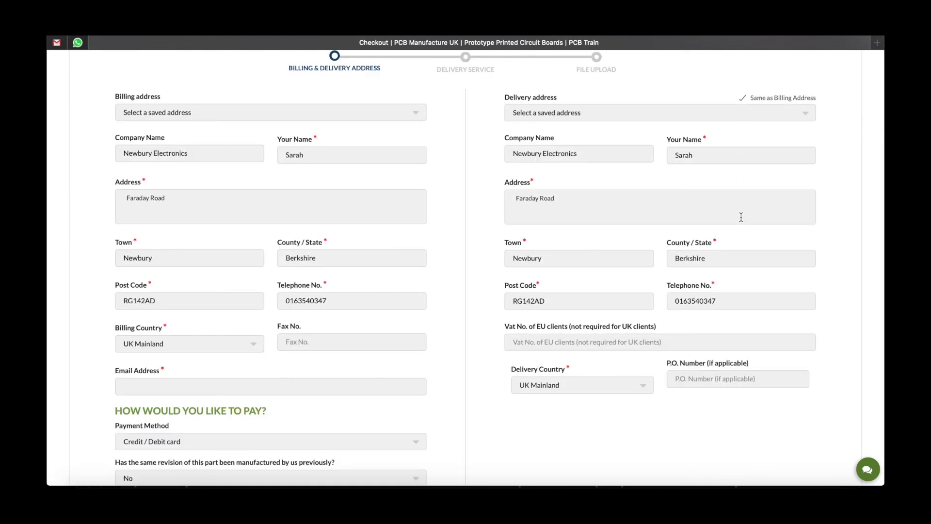
pyautogui.scroll(-3, 458, 208)
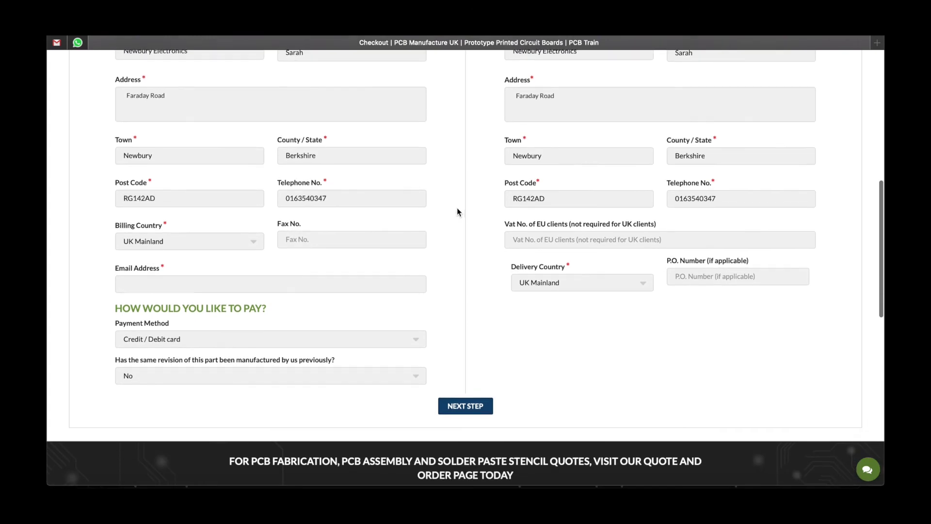
pyautogui.click(222, 342)
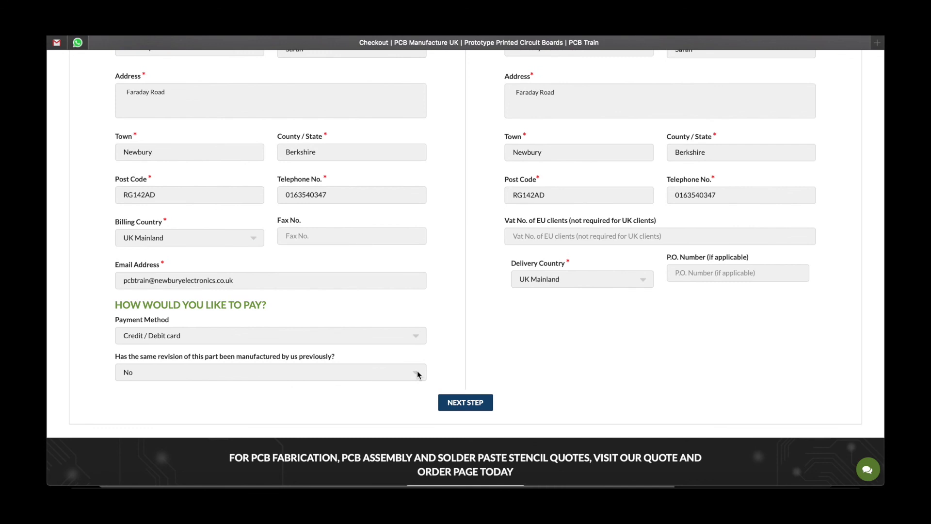
pyautogui.click(417, 373)
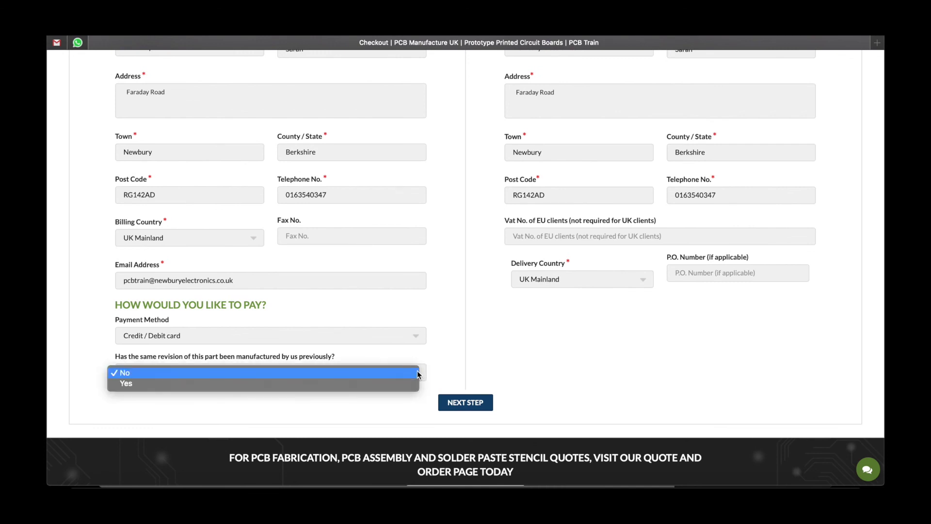
pyautogui.click(416, 373)
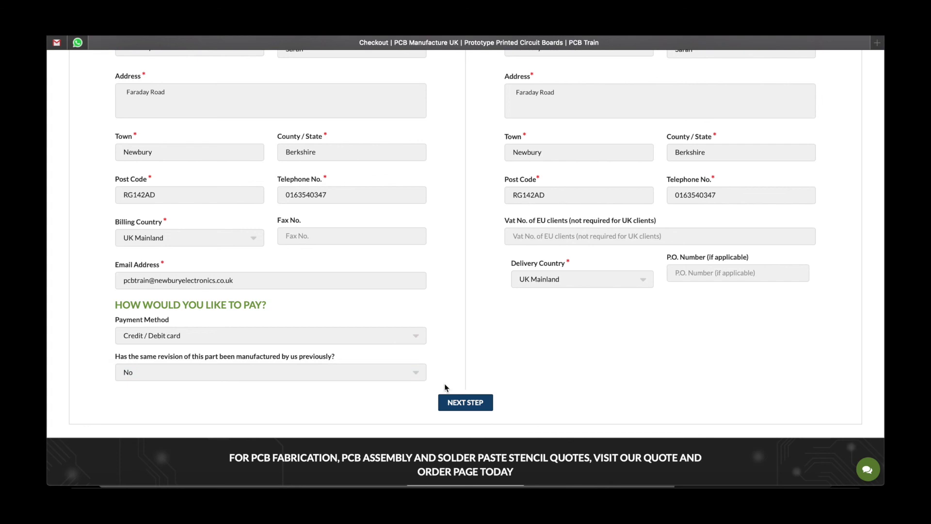
pyautogui.click(467, 403)
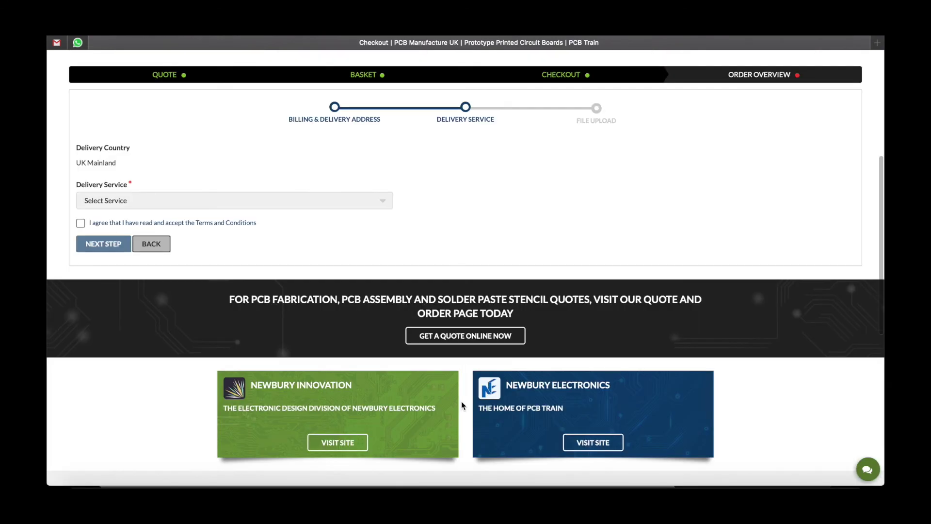
# Pick 'Express carrier, (delivery before 9.00 tracked)', accept the terms, and continue to file upload
pyautogui.click(383, 200)
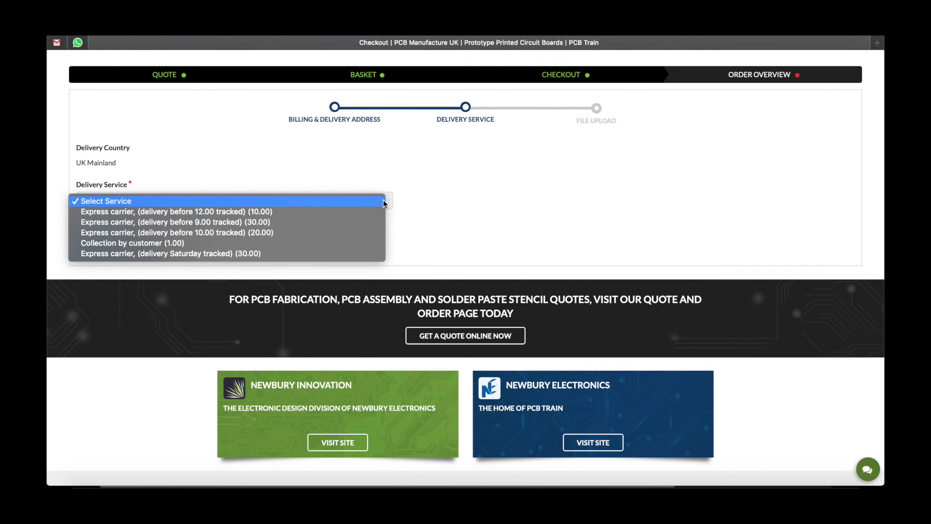
pyautogui.click(383, 224)
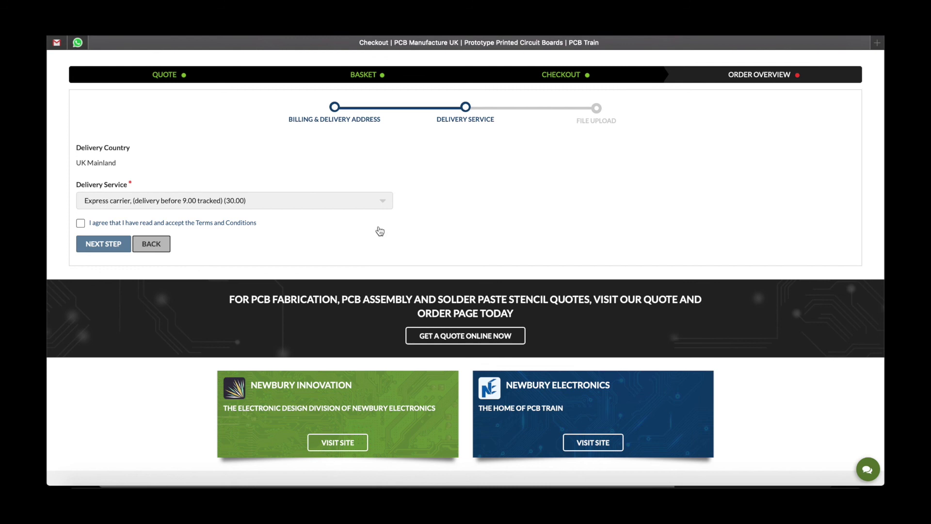
pyautogui.click(81, 225)
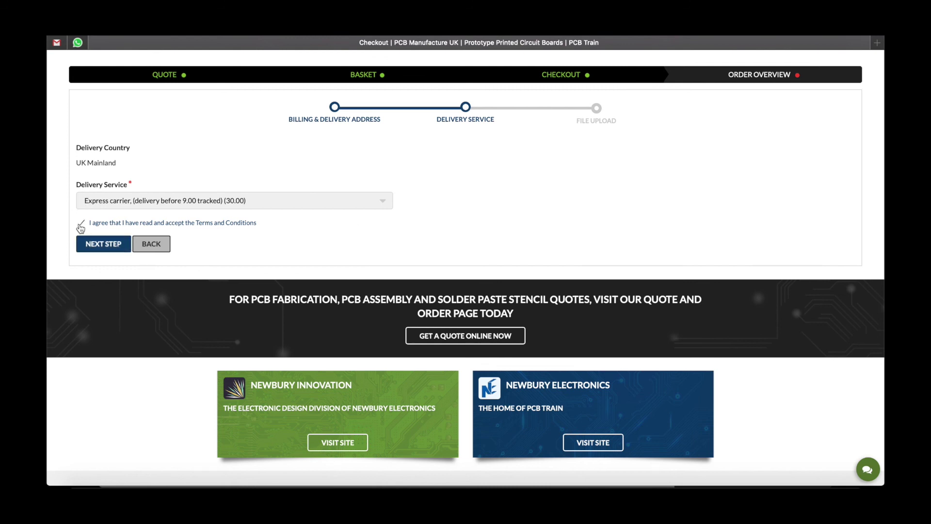
pyautogui.click(104, 244)
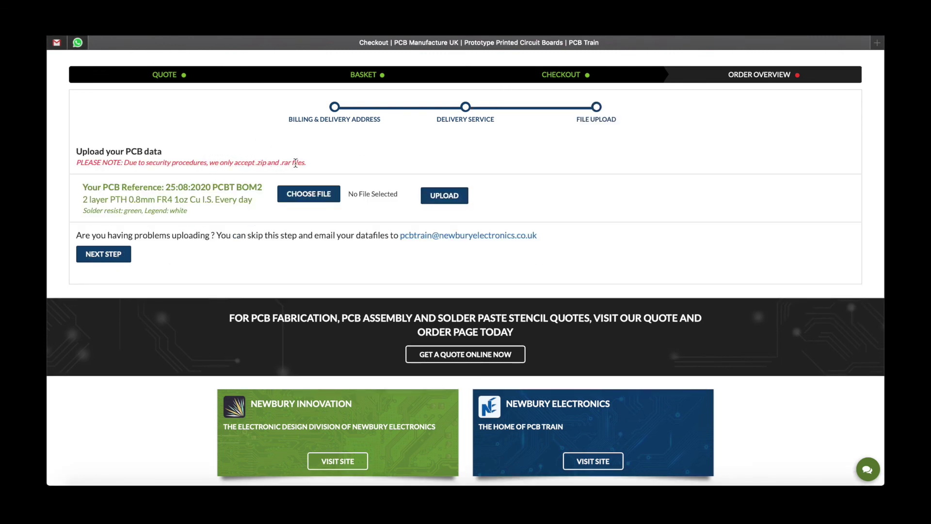
# Upload PCB Data.zip as the order's PCB data and continue to the order overview
pyautogui.click(314, 196)
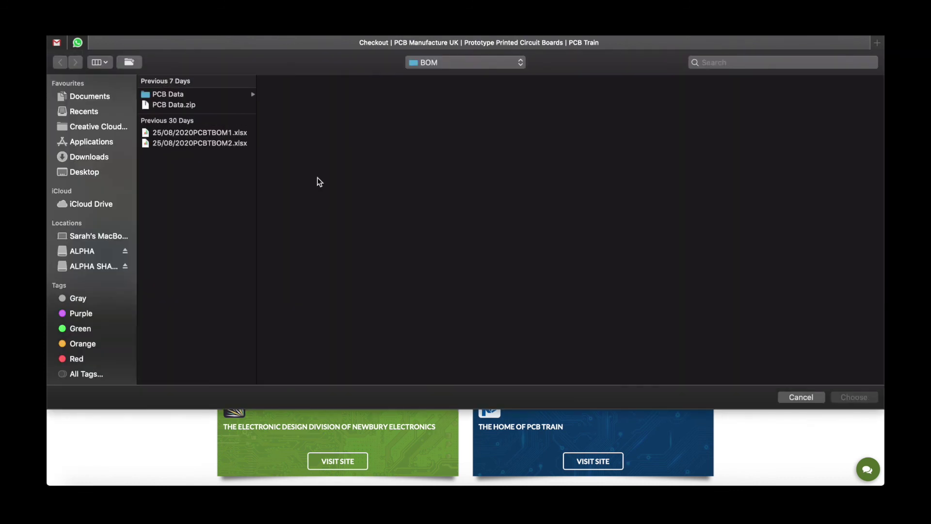
pyautogui.doubleClick(184, 105)
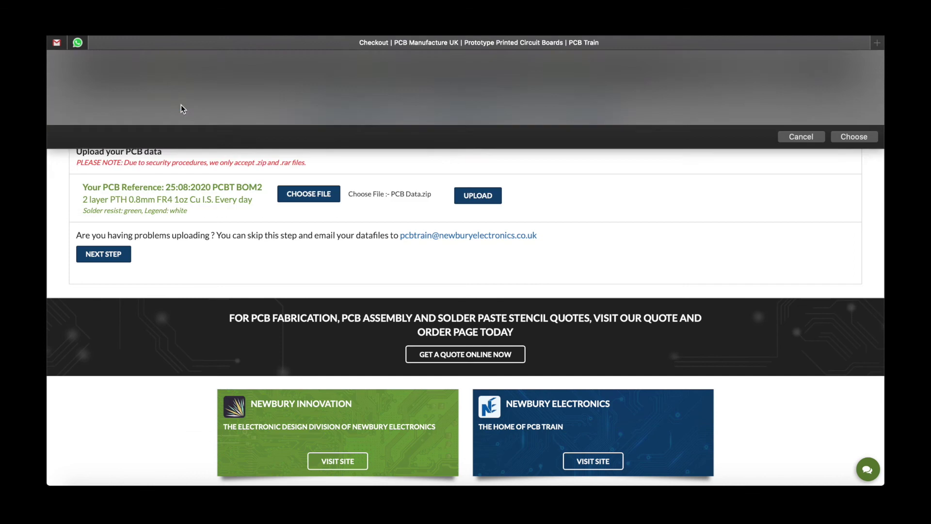
pyautogui.click(482, 201)
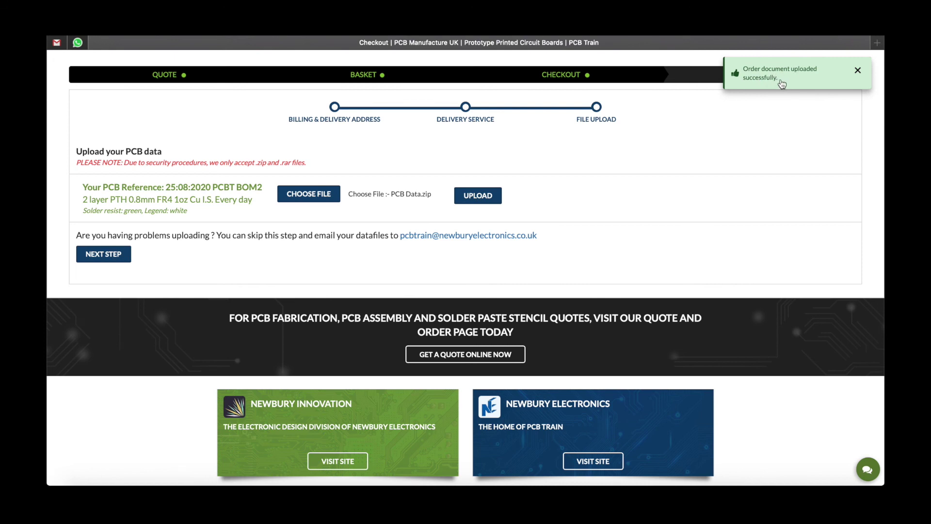
pyautogui.click(104, 255)
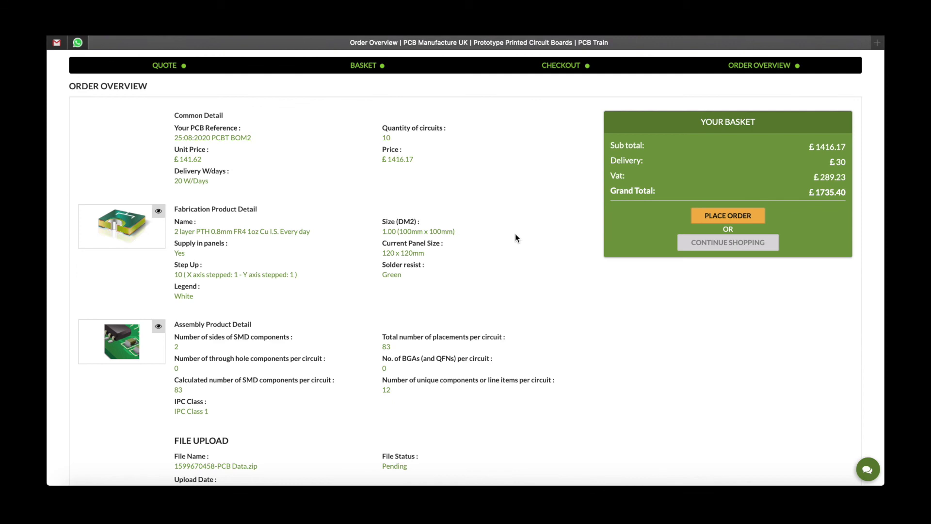
pyautogui.scroll(-4, 516, 237)
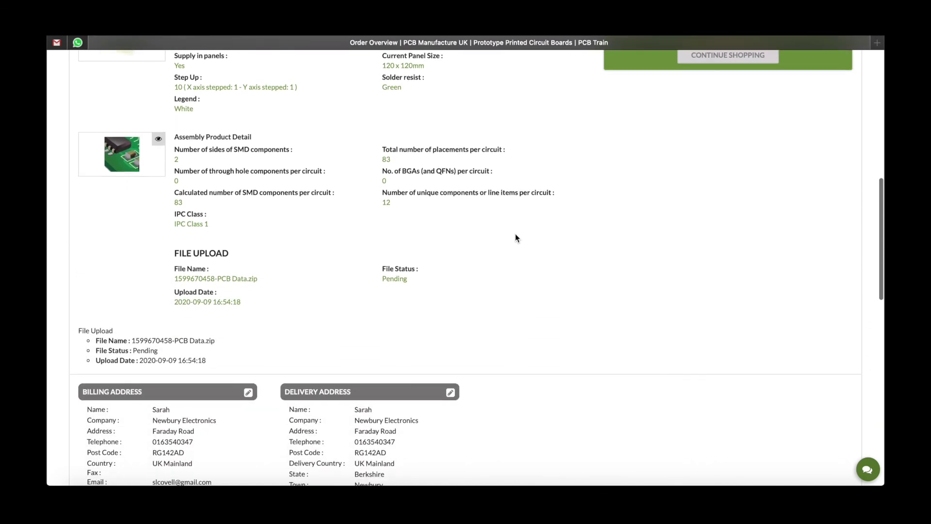
pyautogui.scroll(-2, 515, 237)
pyautogui.scroll(3, 516, 236)
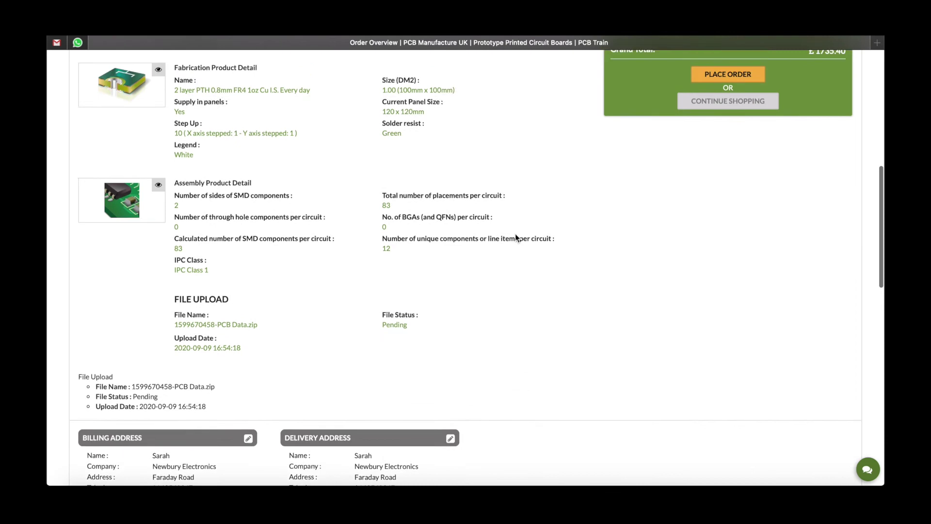
pyautogui.scroll(3, 515, 237)
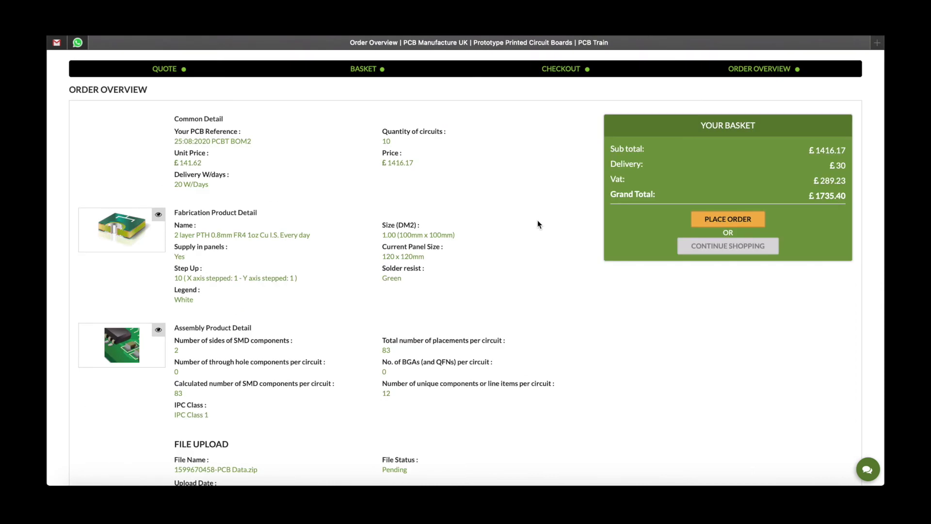